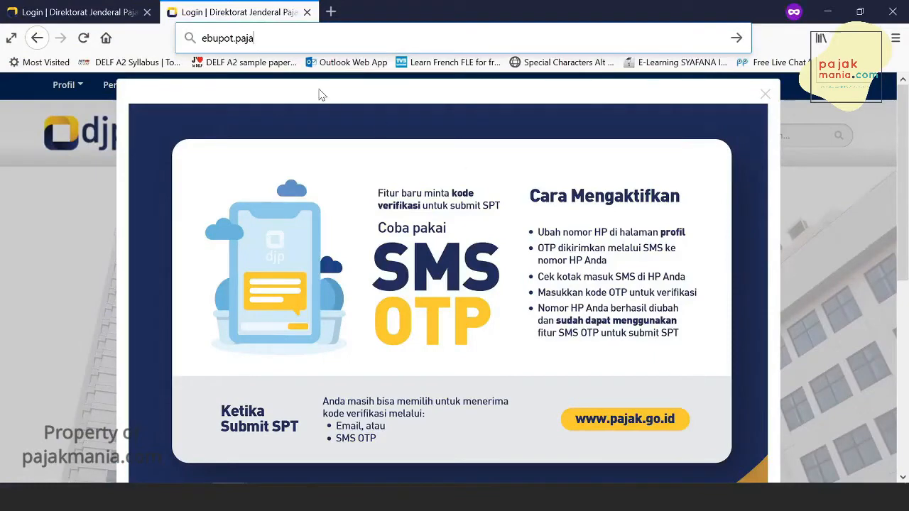
Go to ebupot.pajak.go.id and dismiss the SMS OTP announcement on the login page
click(313, 39)
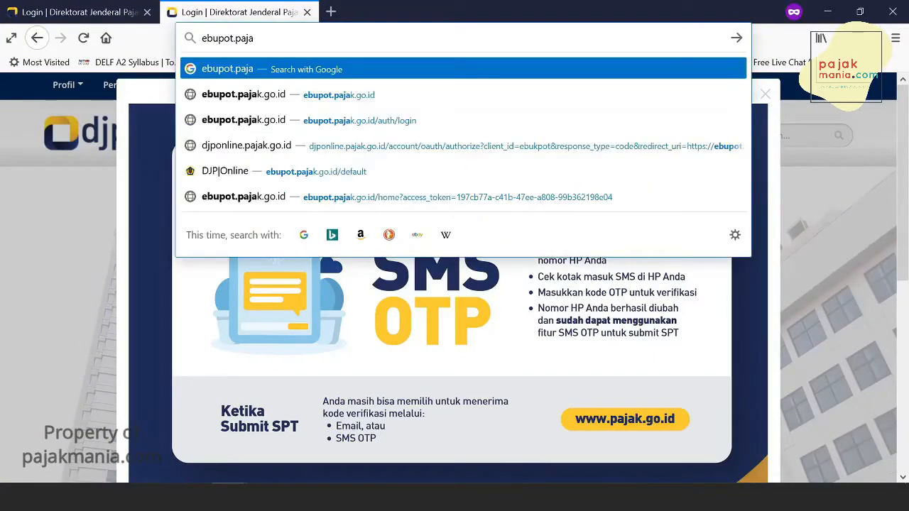
click(297, 94)
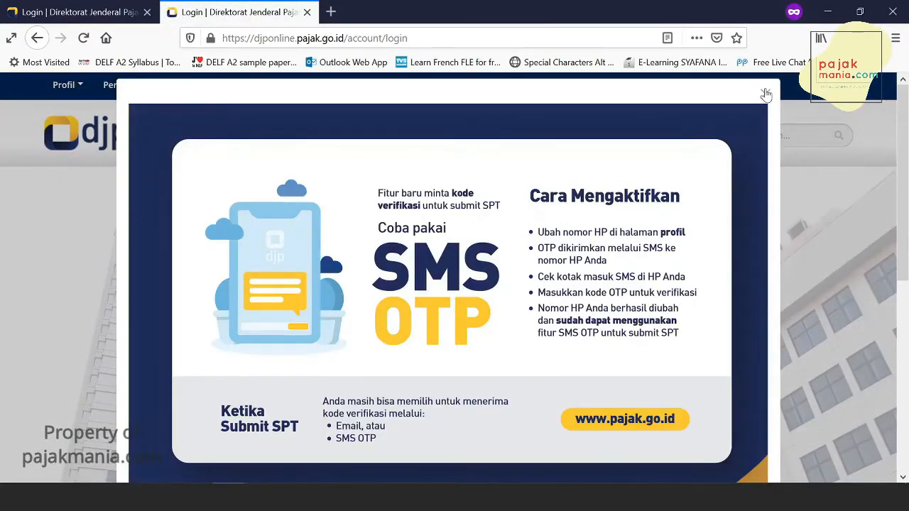
click(767, 94)
click(397, 277)
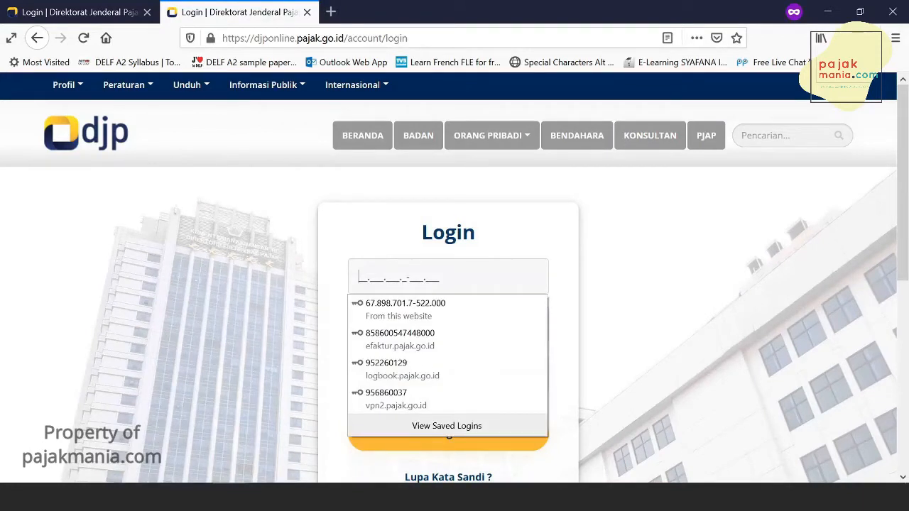
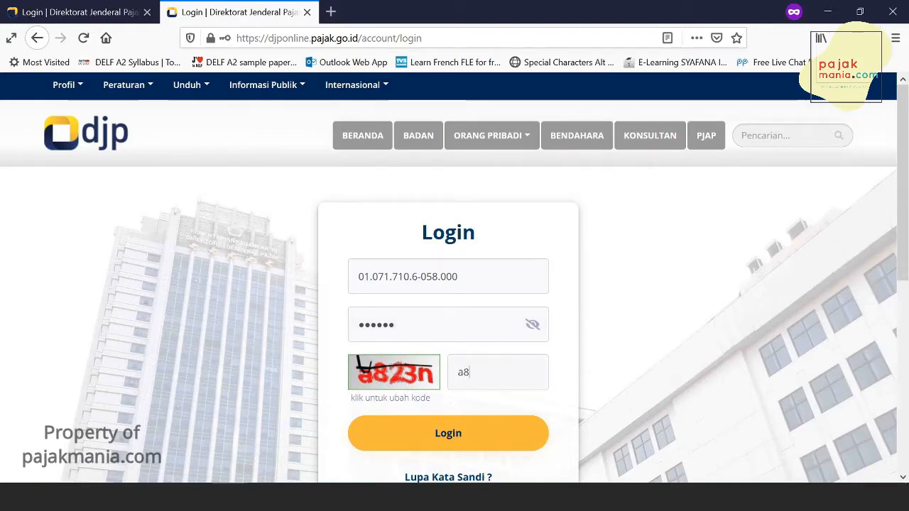
Log in with the company's NPWP and account password
click(467, 431)
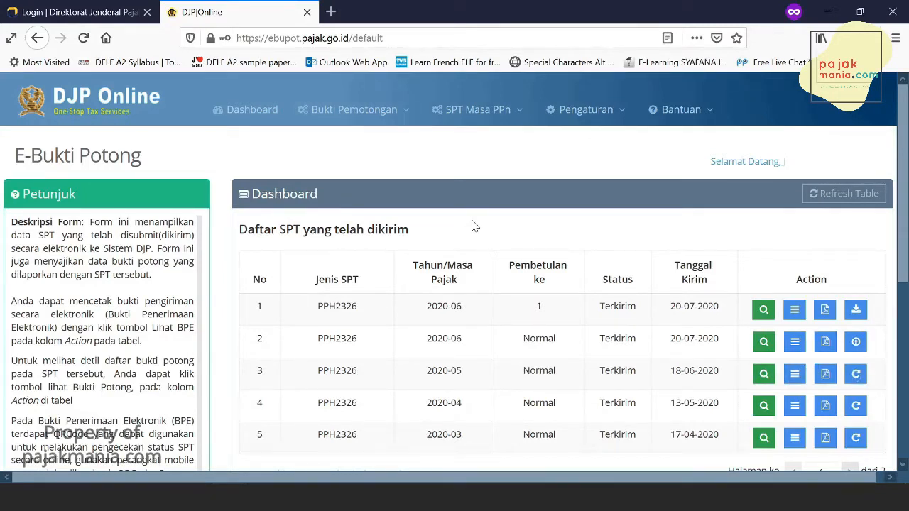
click(355, 122)
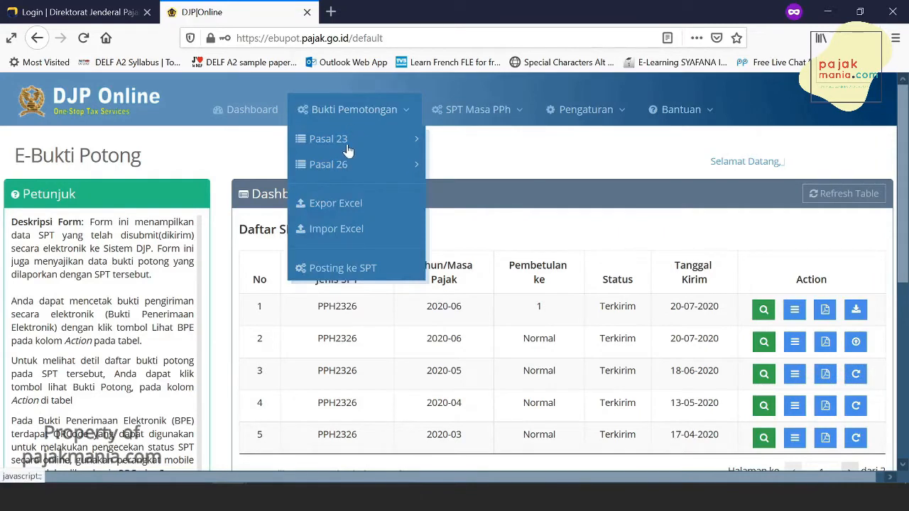
mouse_move(350, 152)
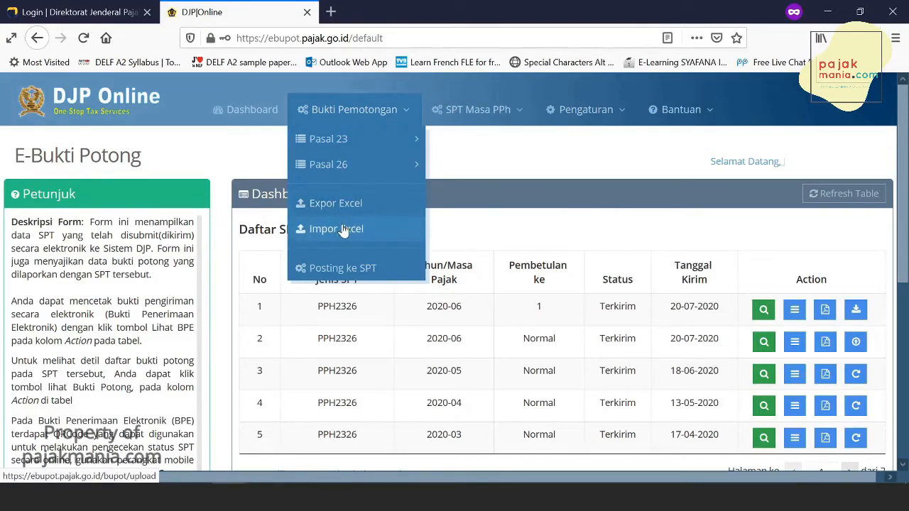
click(437, 124)
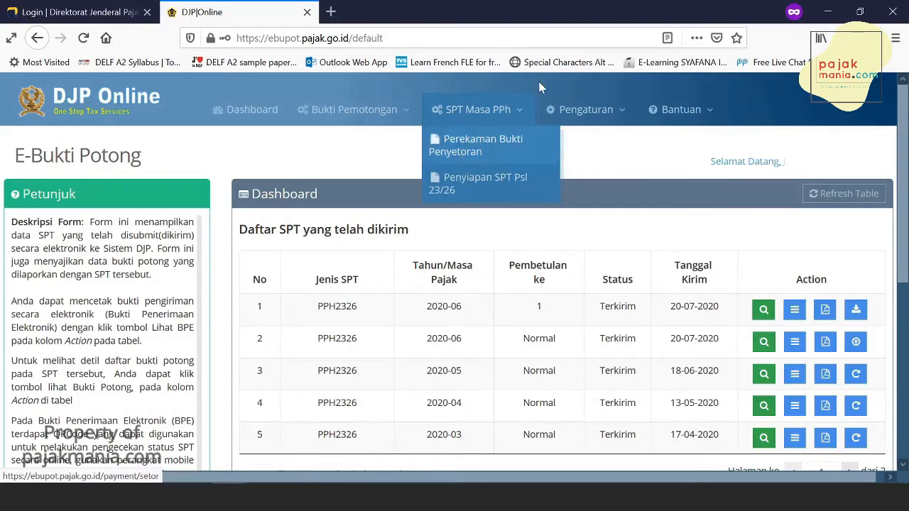
click(562, 113)
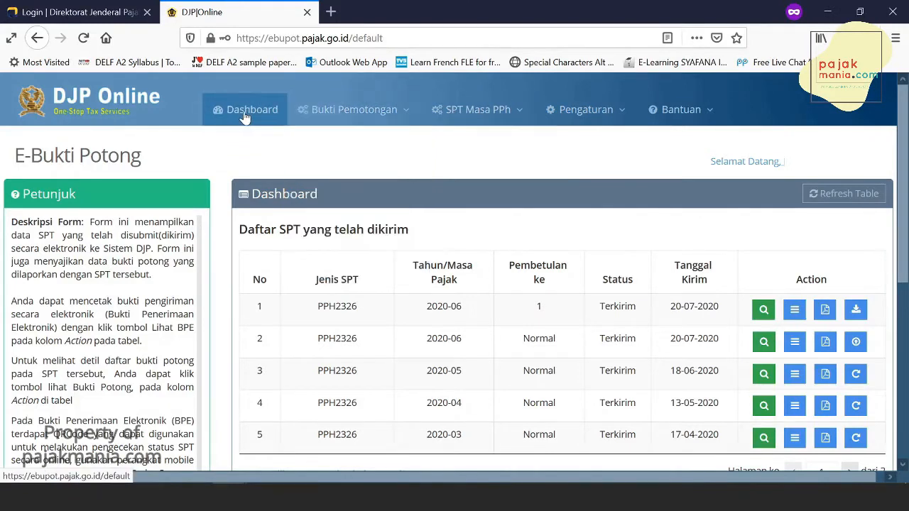
mouse_move(445, 118)
mouse_move(553, 120)
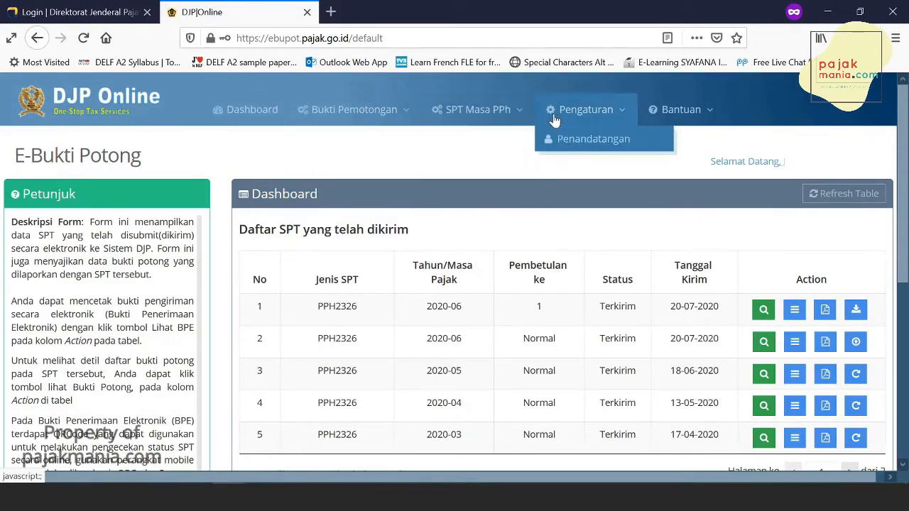
mouse_move(734, 163)
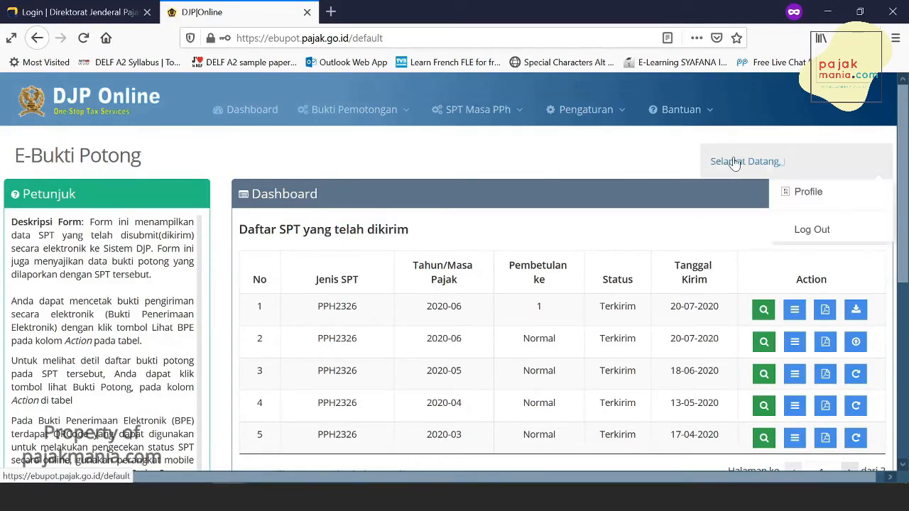
click(802, 230)
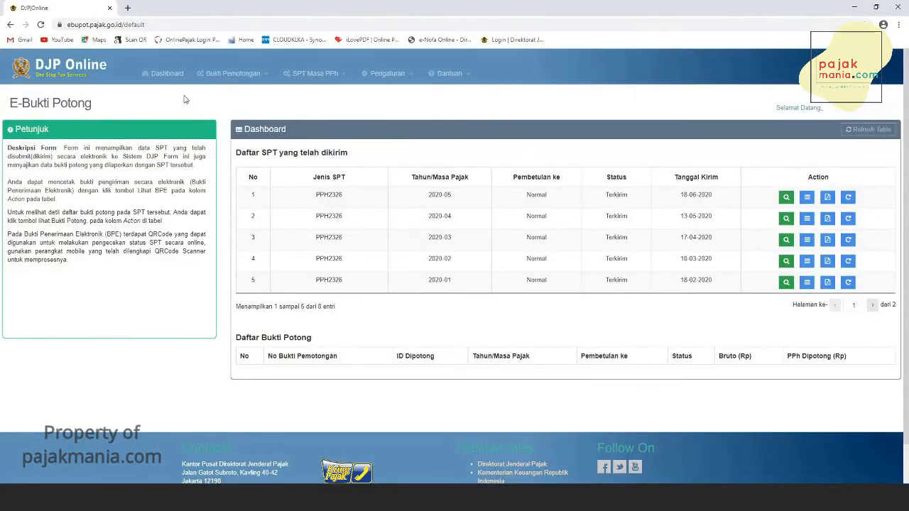
Add an active signatory by NPWP acting as Wakil Wajib Pajak (Pengurus) under Pengaturan > Penandatangan
mouse_move(389, 75)
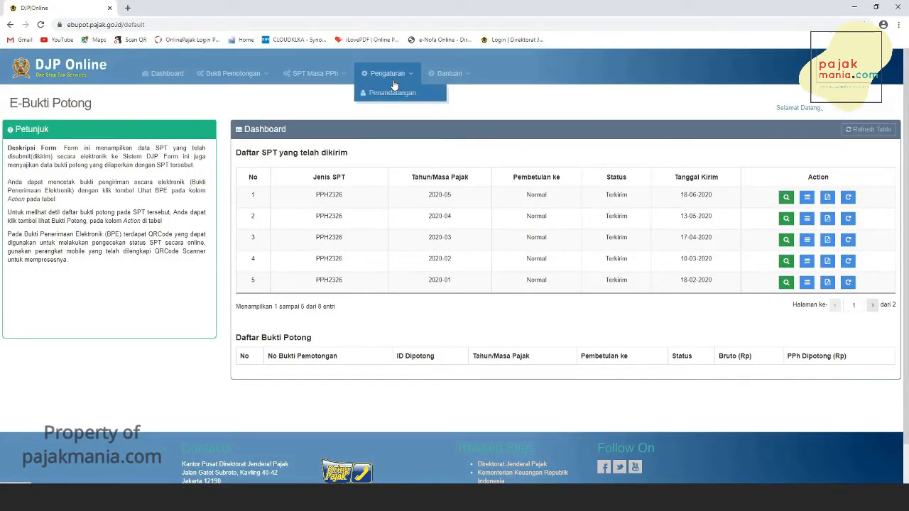
click(437, 97)
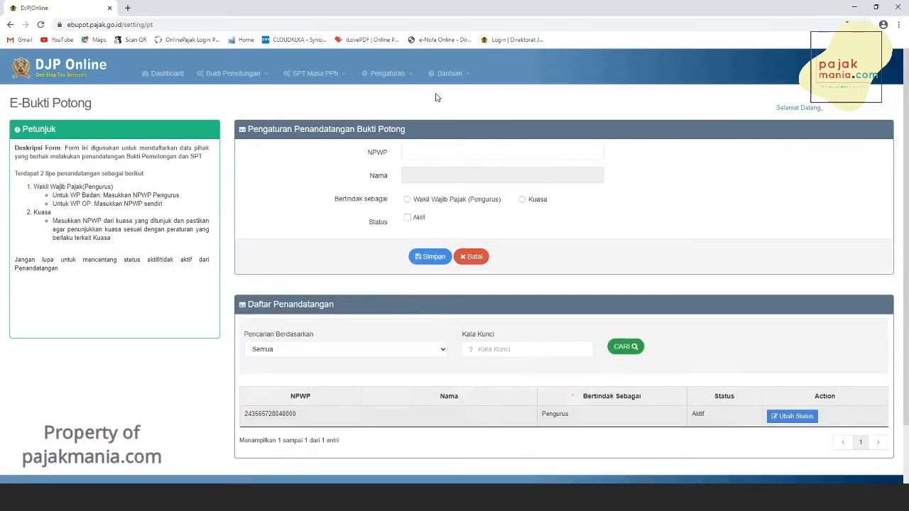
click(408, 152)
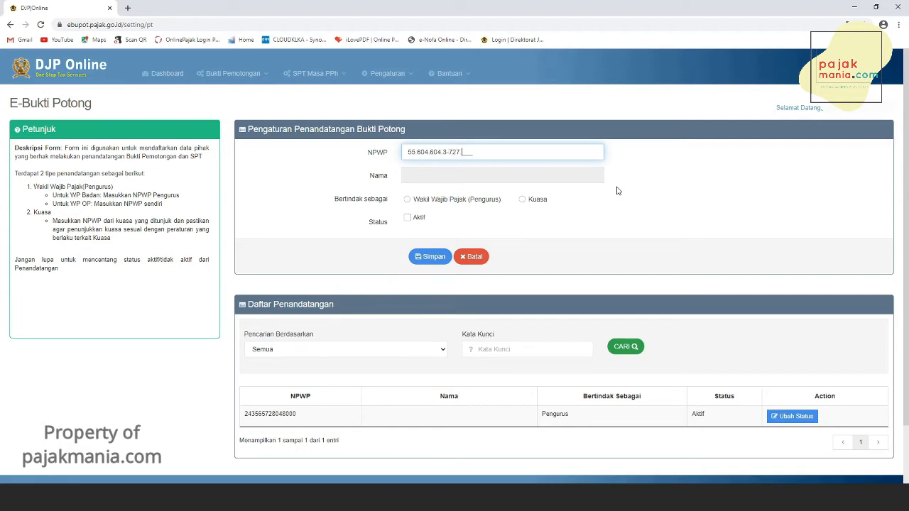
text(00)
key(Tab)
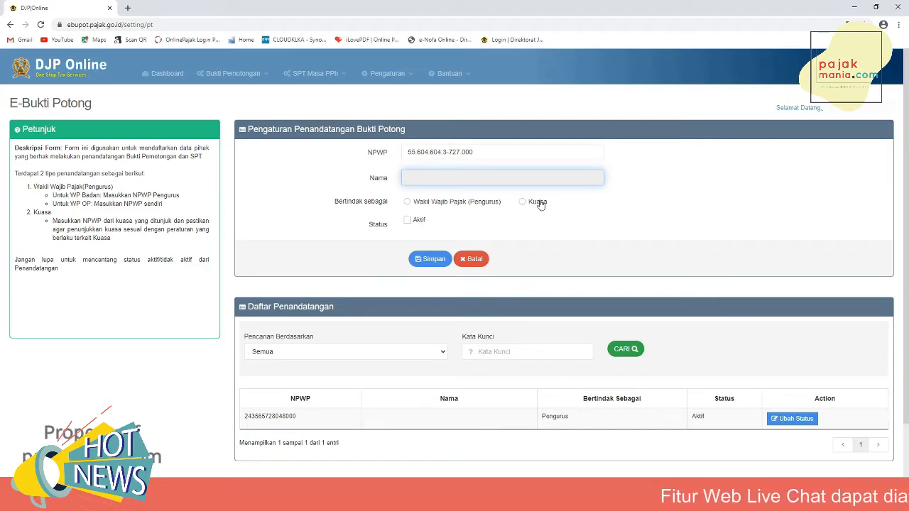
click(408, 204)
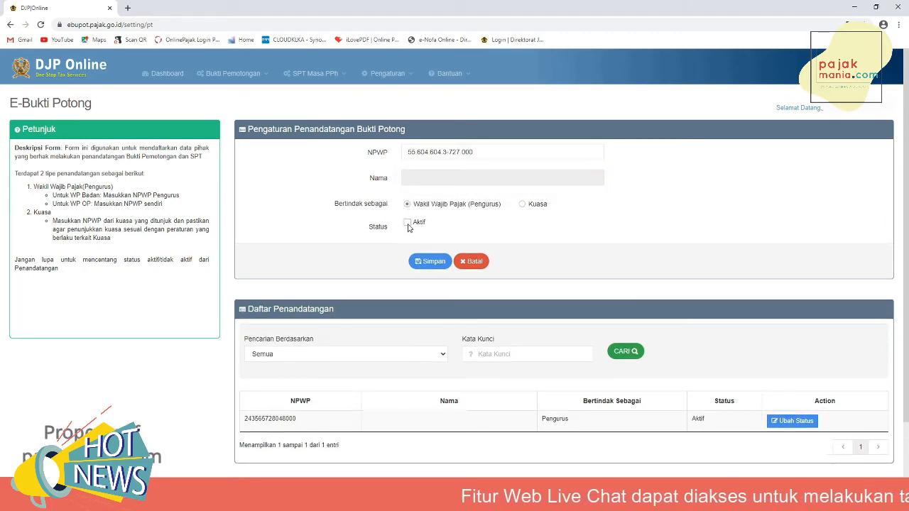
click(429, 262)
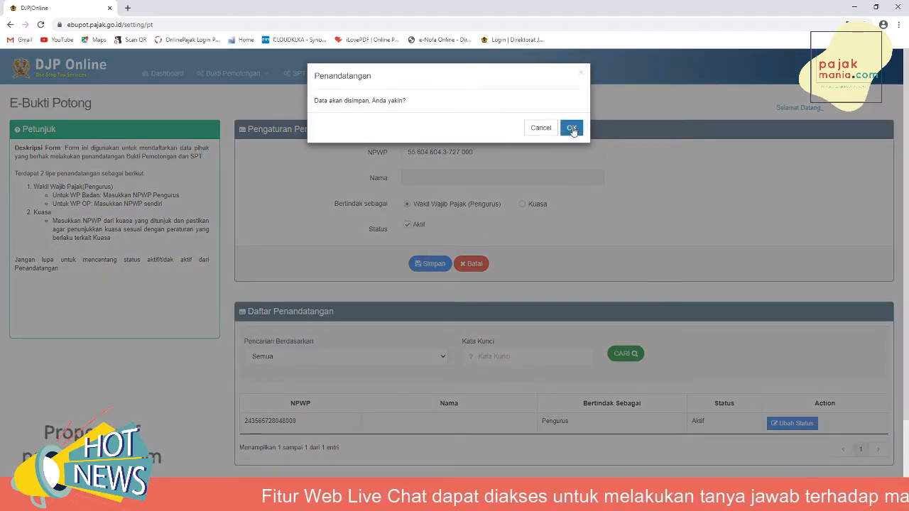
click(572, 129)
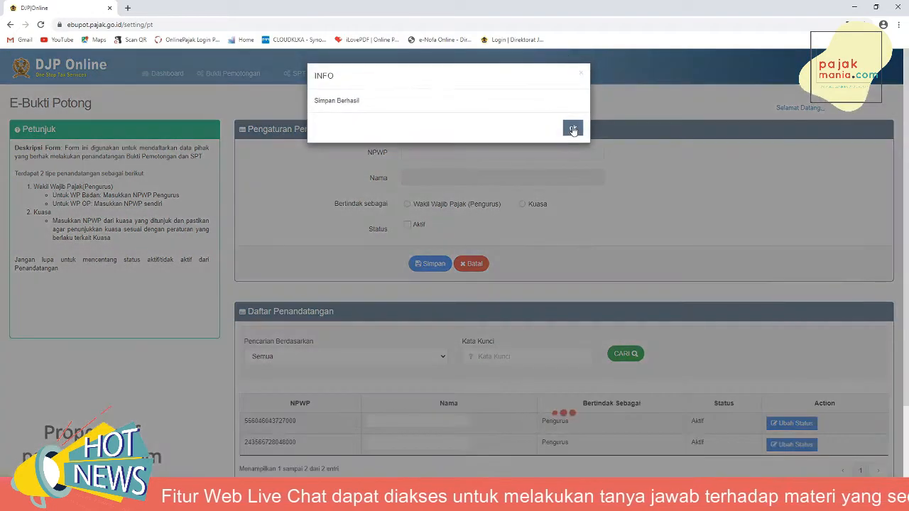
click(572, 128)
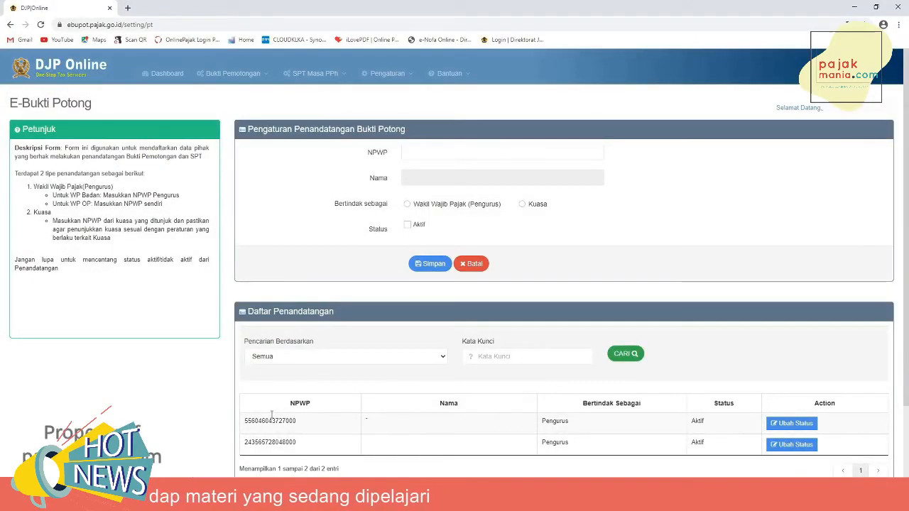
Open the Pasal 23 withholding slip entry form
click(260, 80)
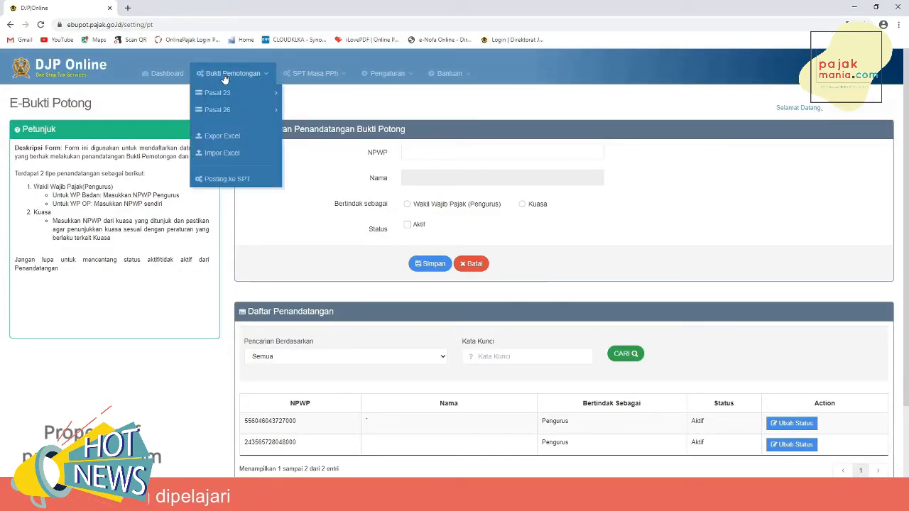
mouse_move(222, 96)
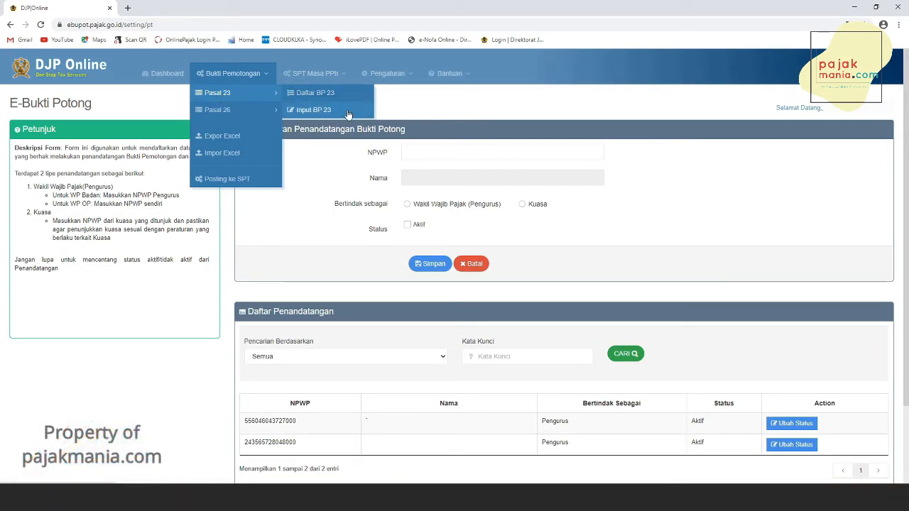
click(313, 110)
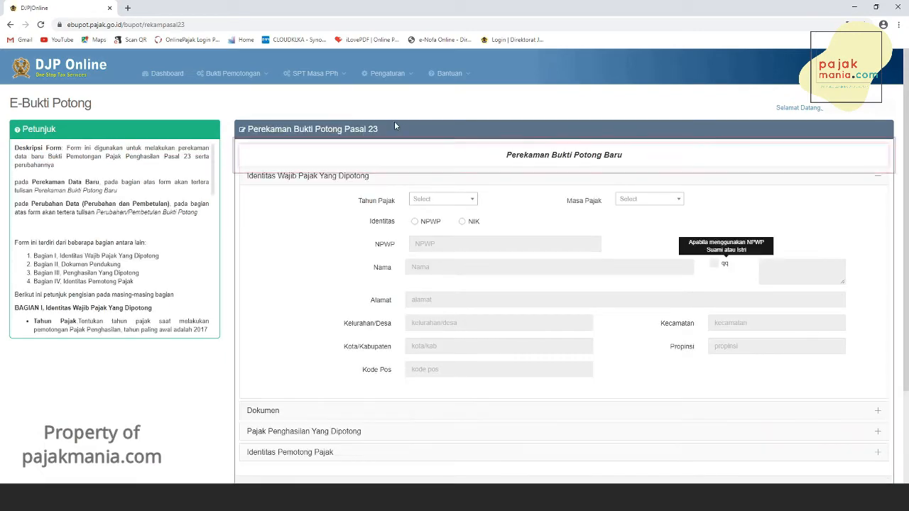
Set Tahun Pajak 2020 and Masa Pajak 6, and choose NPWP identification
scroll(586, 220, down, 1)
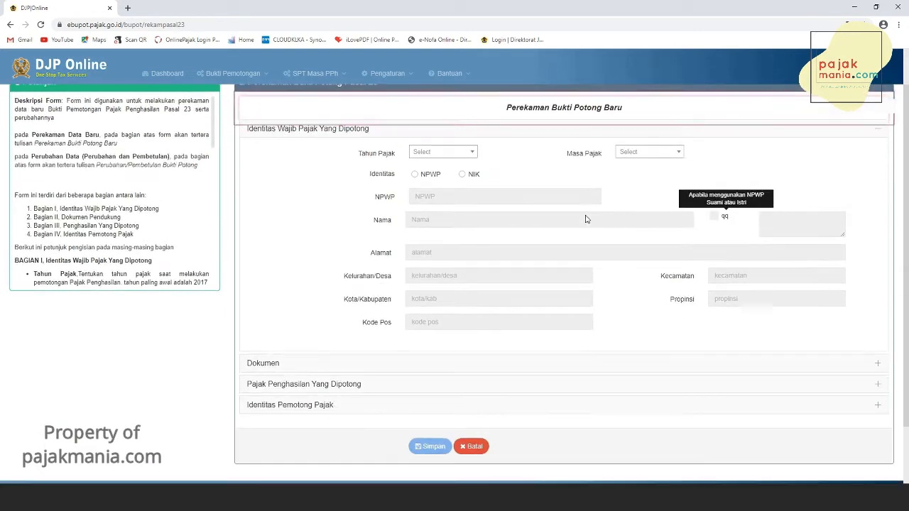
click(435, 155)
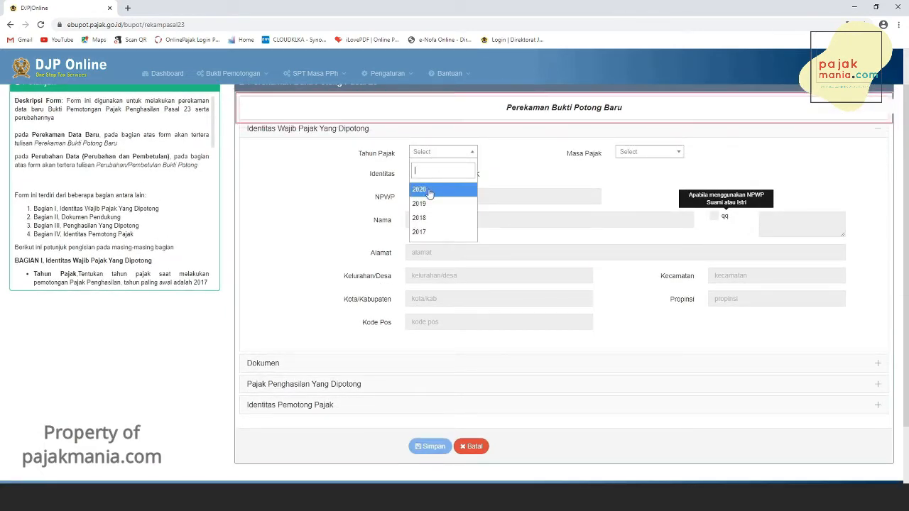
click(429, 188)
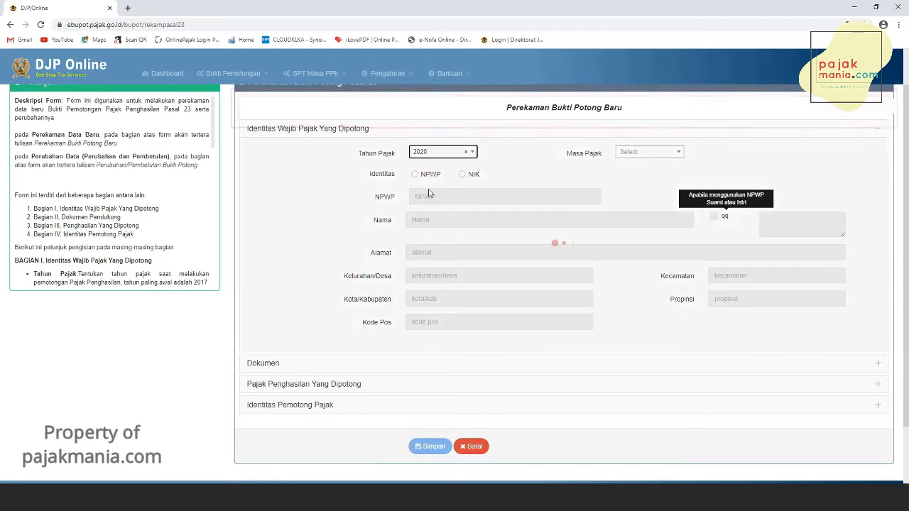
click(633, 152)
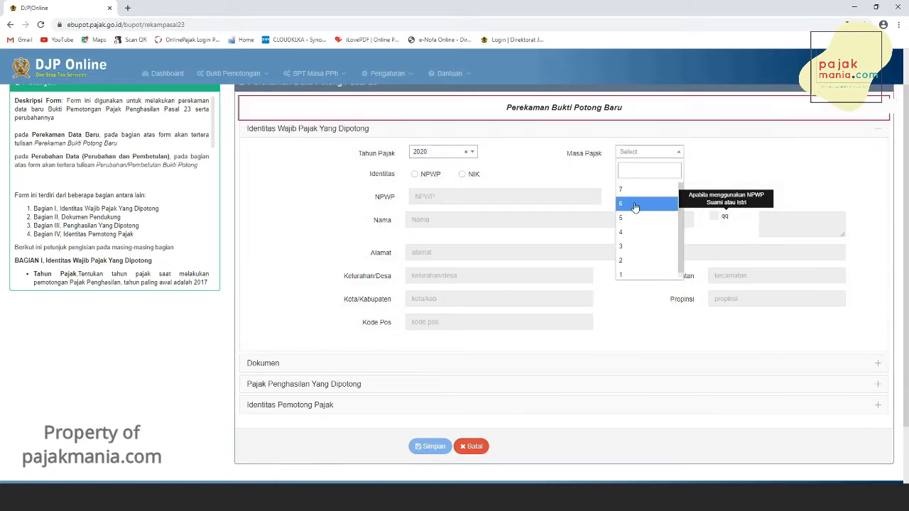
click(635, 204)
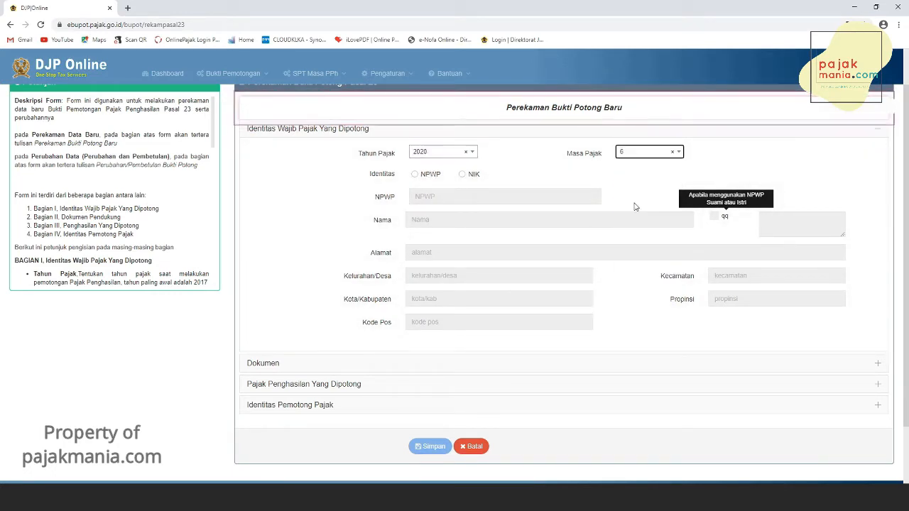
click(428, 178)
Enter the withheld party's NPWP and review the auto-filled name, address and postal code
click(413, 198)
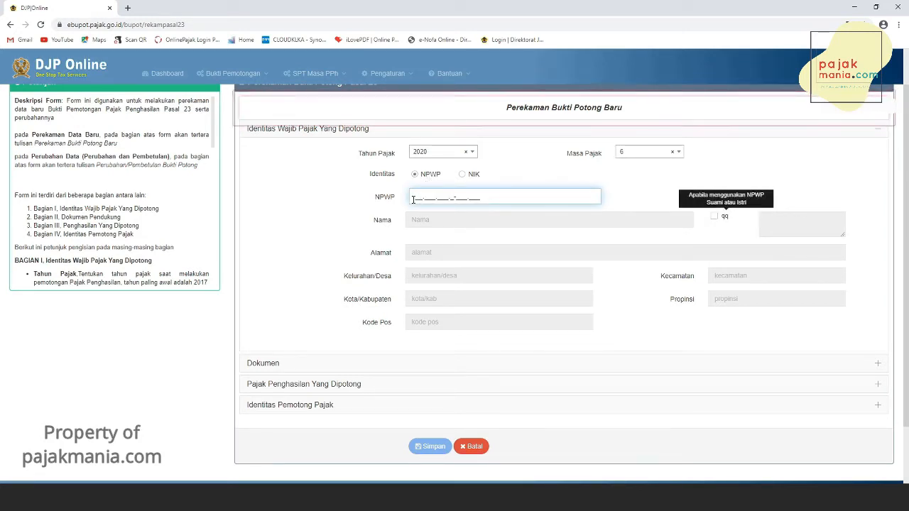
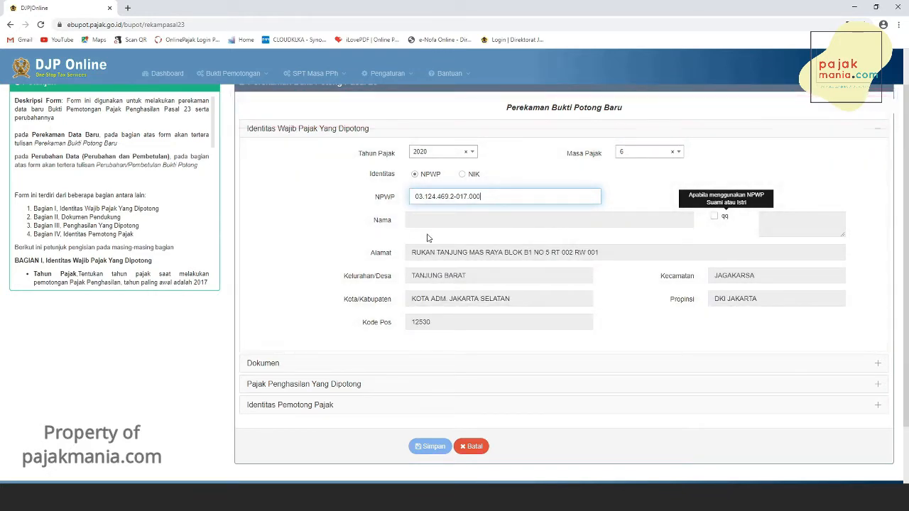
key(Tab)
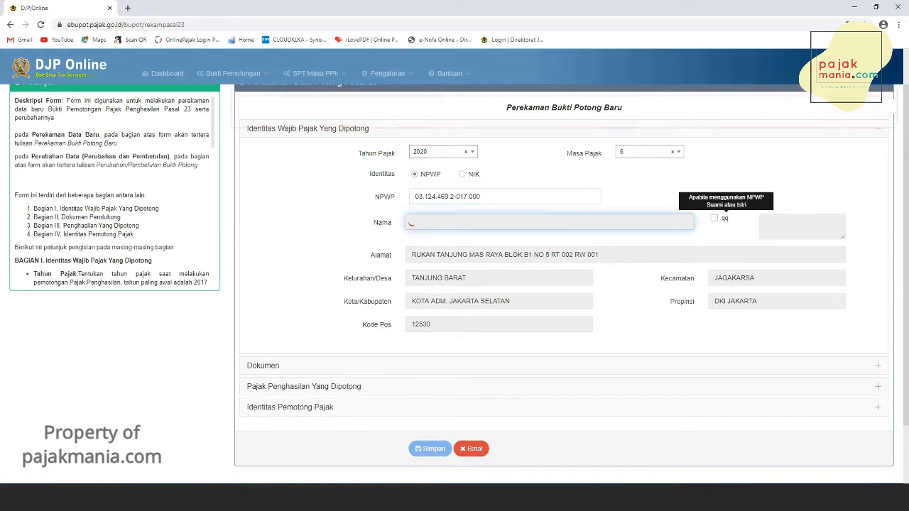
click(410, 253)
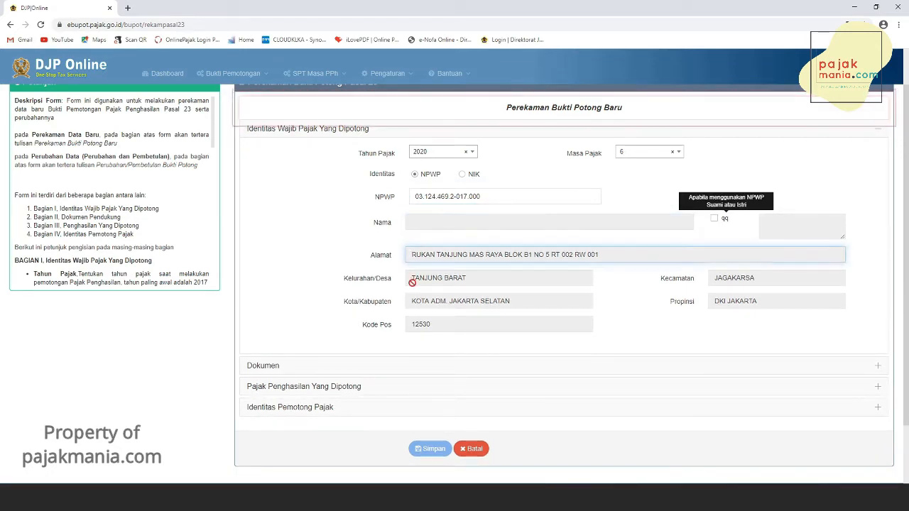
click(412, 284)
click(412, 324)
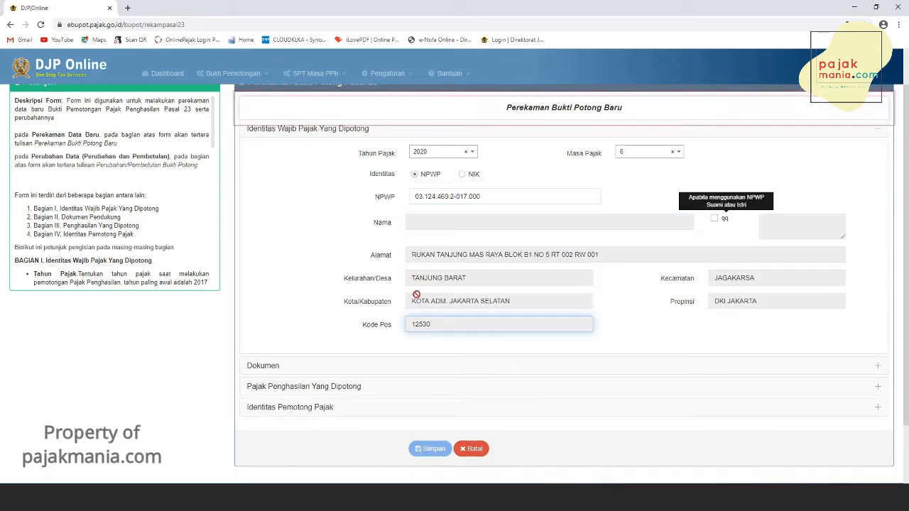
scroll(416, 294, down, 1)
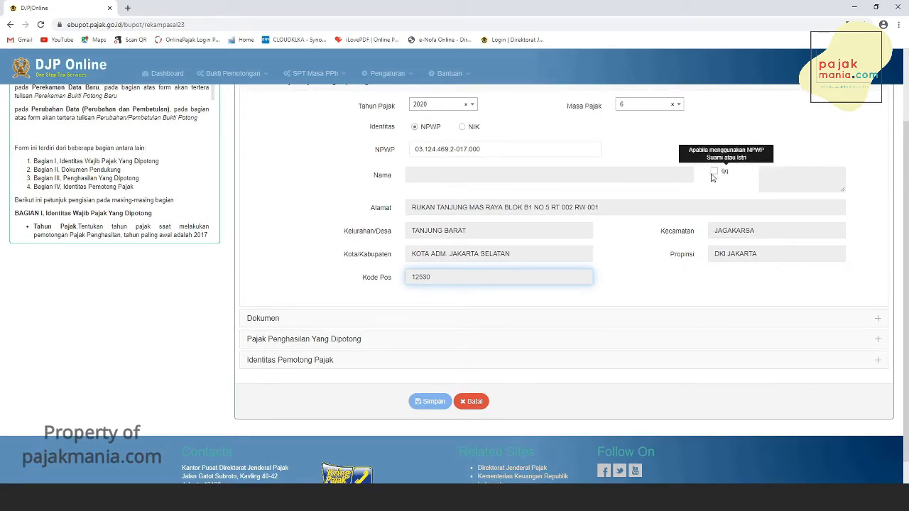
Add an Invoice with its reference number, dated 5 June 2020, under Dokumen
click(264, 319)
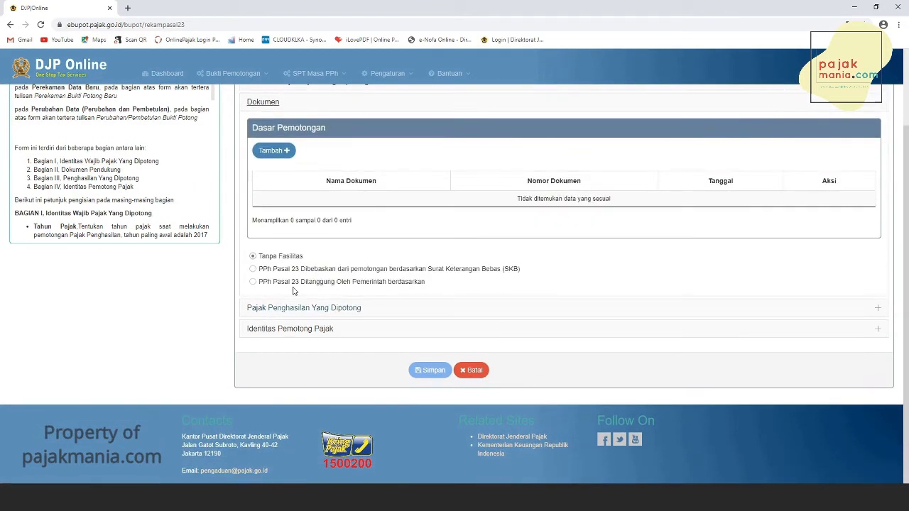
click(274, 151)
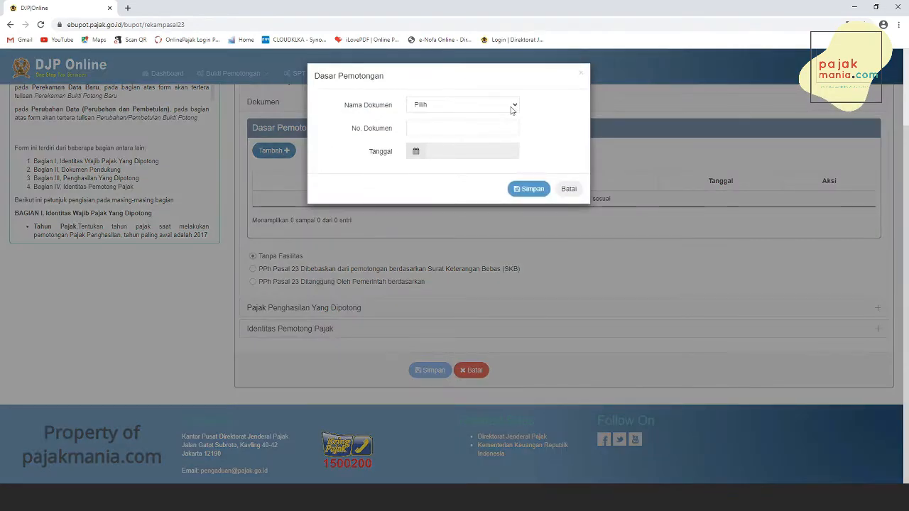
click(511, 108)
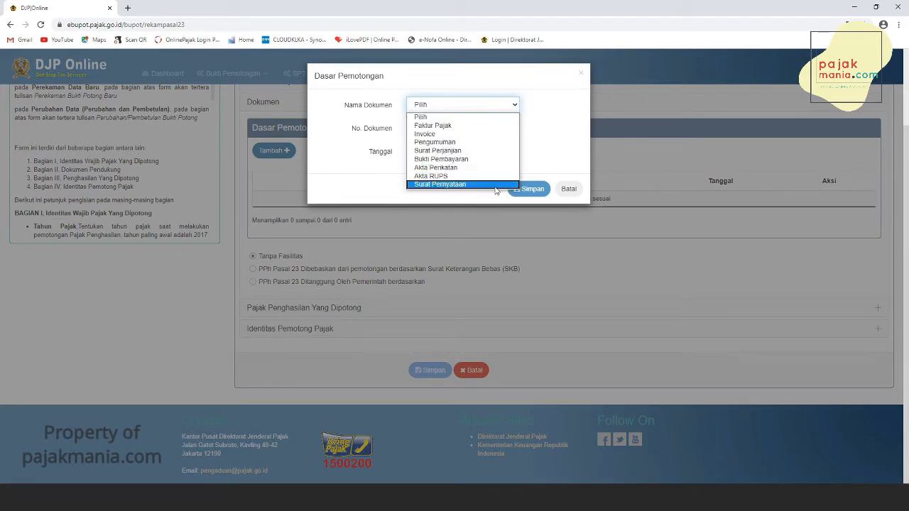
click(459, 135)
click(433, 129)
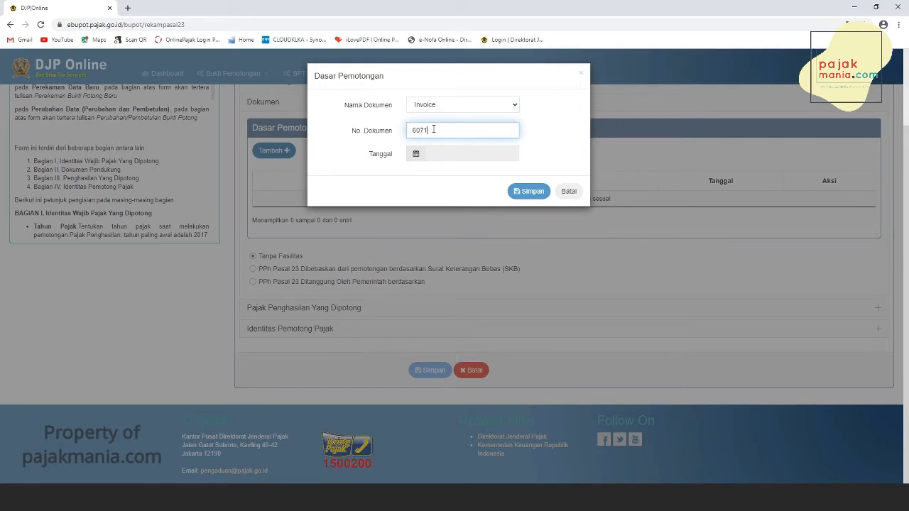
text(60714/ENI.INV/VI/2)
click(416, 154)
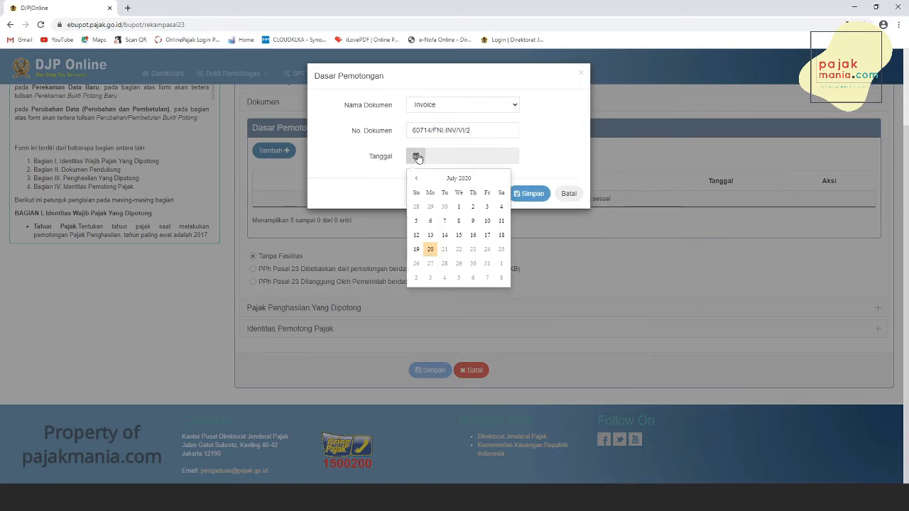
click(415, 181)
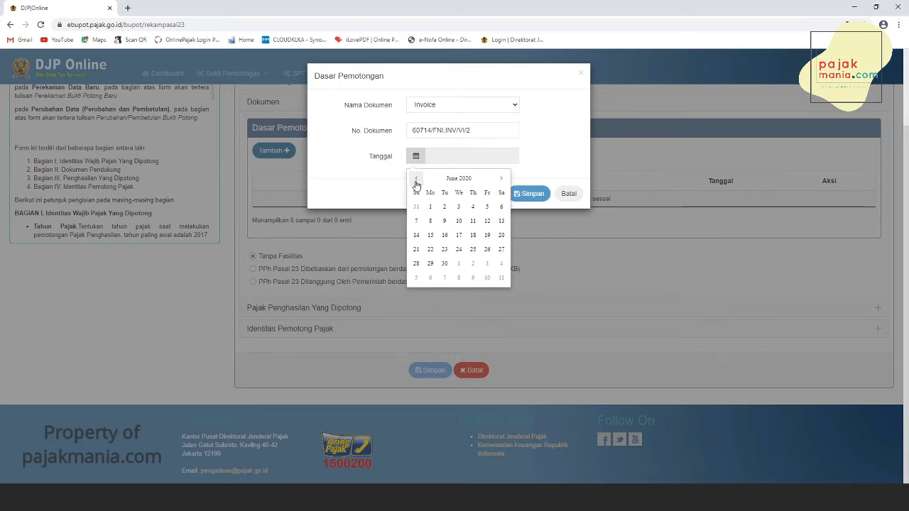
click(487, 206)
click(529, 193)
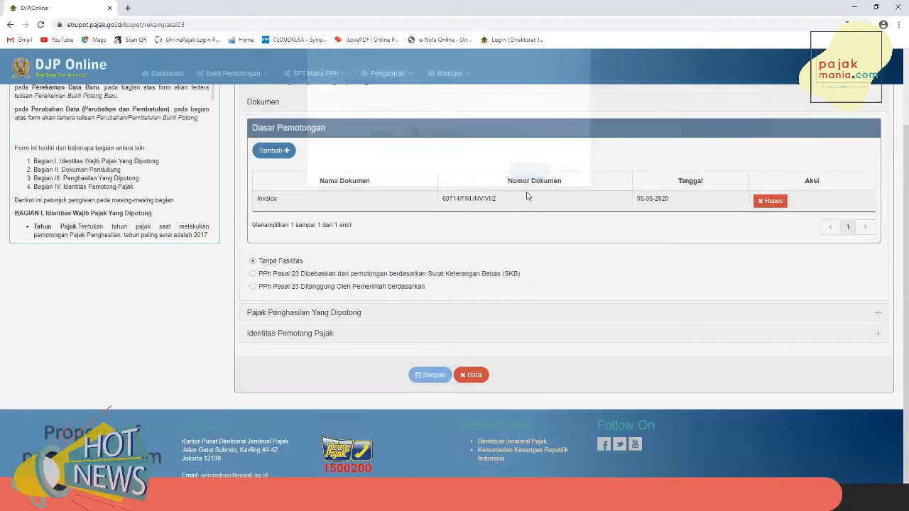
Expand the Pajak Penghasilan Yang Dipotong section of the slip form
scroll(294, 269, down, 1)
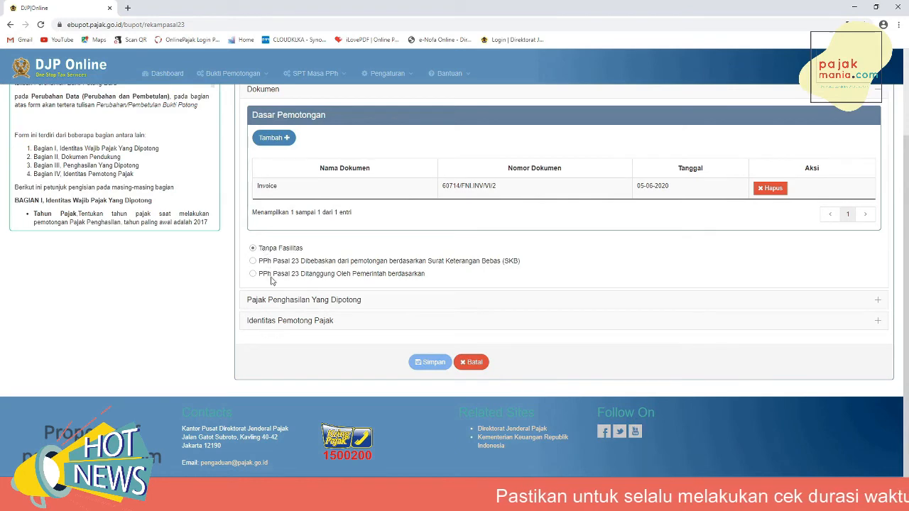
click(279, 301)
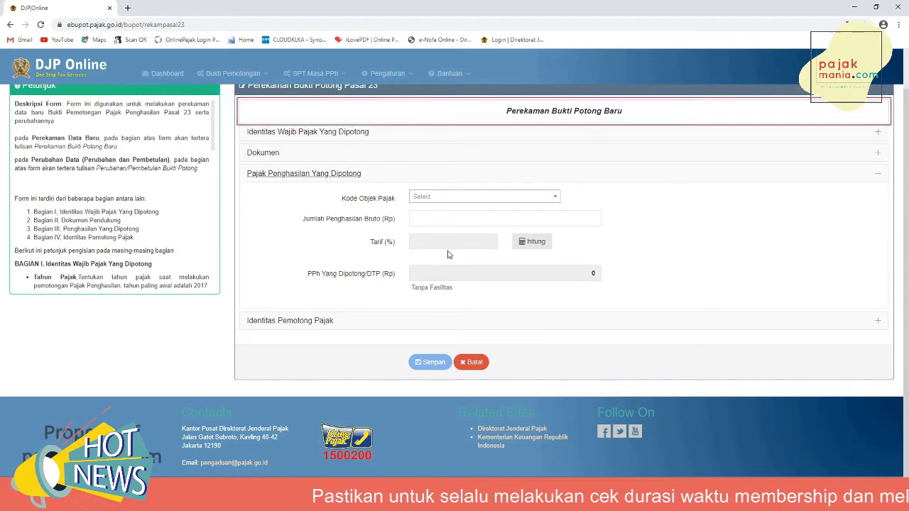
Search 'INTERNE' and pick tax object code 24-104-26 for internet services
click(552, 199)
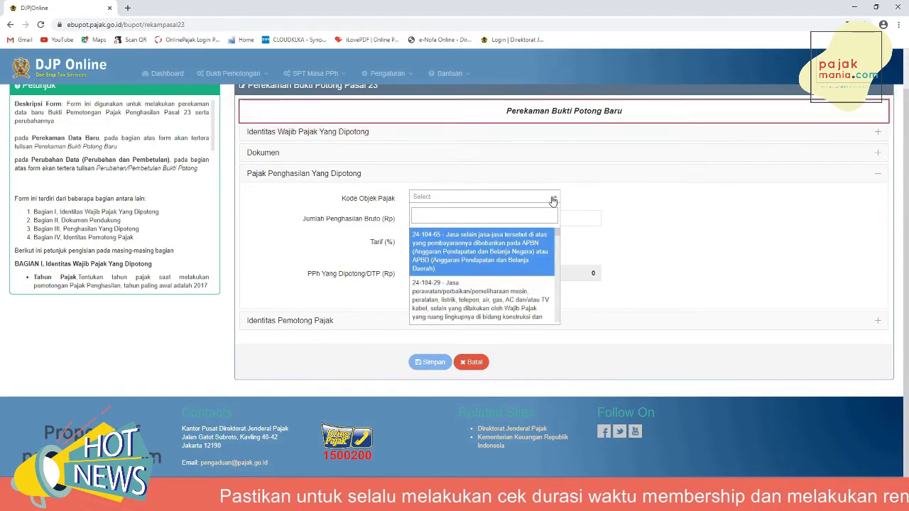
scroll(497, 246, down, 5)
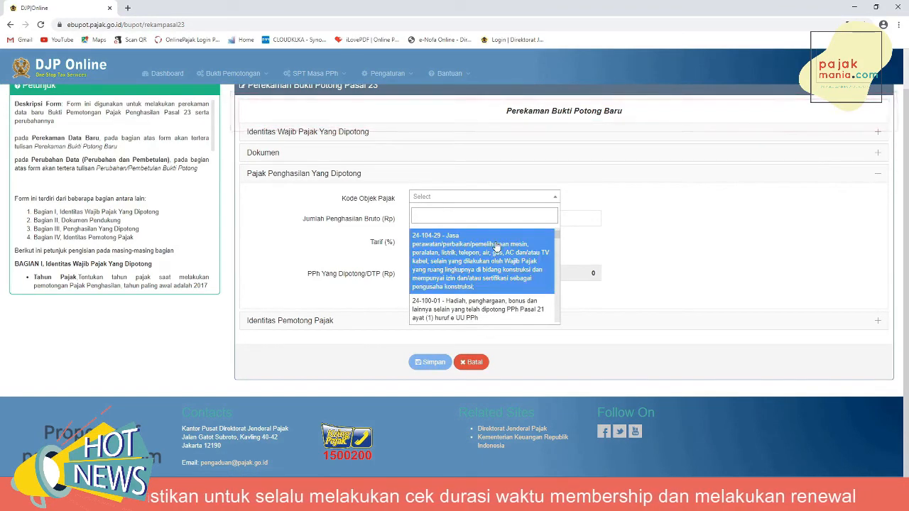
scroll(497, 246, down, 6)
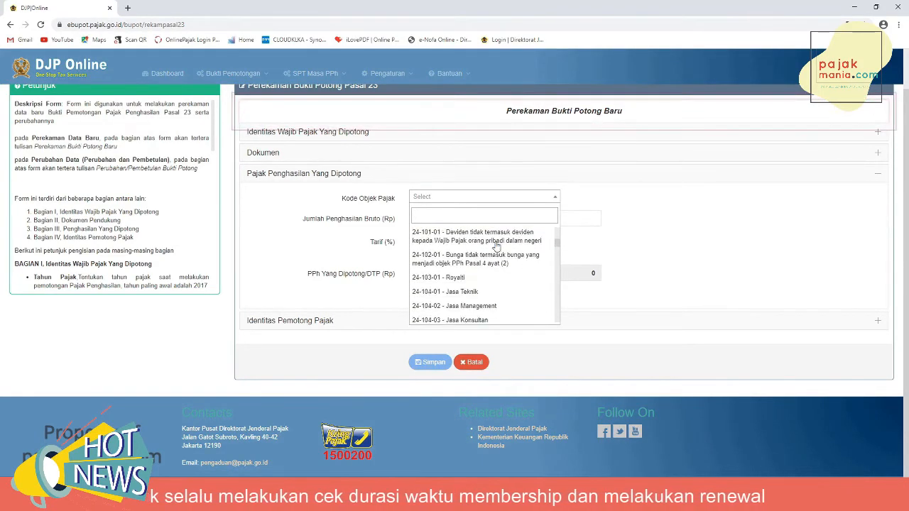
scroll(497, 246, down, 3)
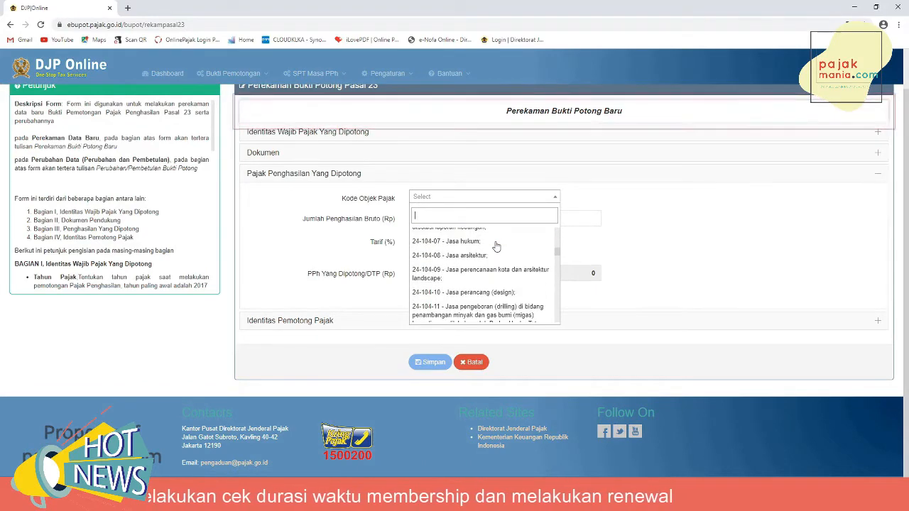
scroll(497, 246, down, 4)
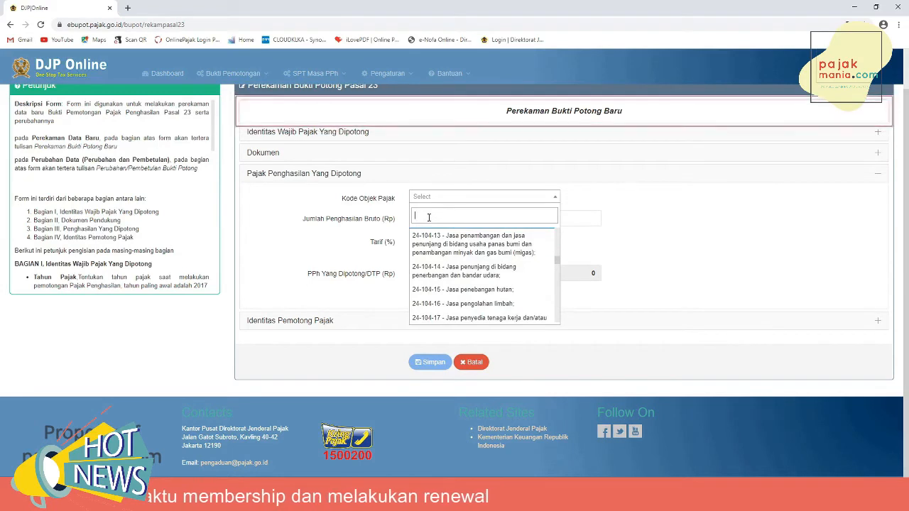
text(IN)
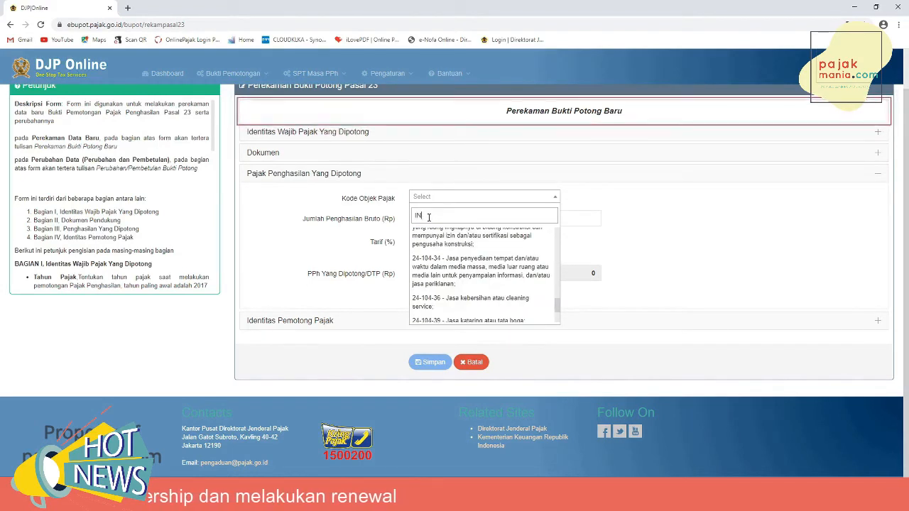
text(TERNE)
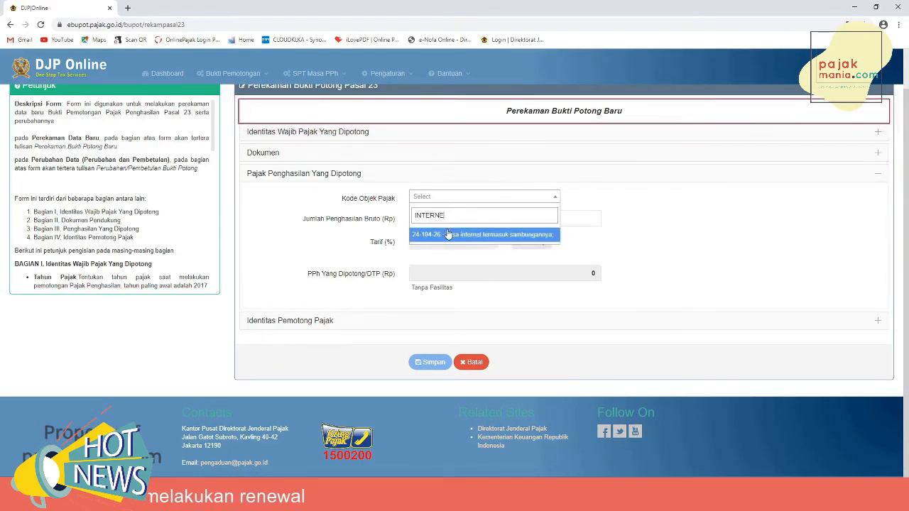
click(449, 235)
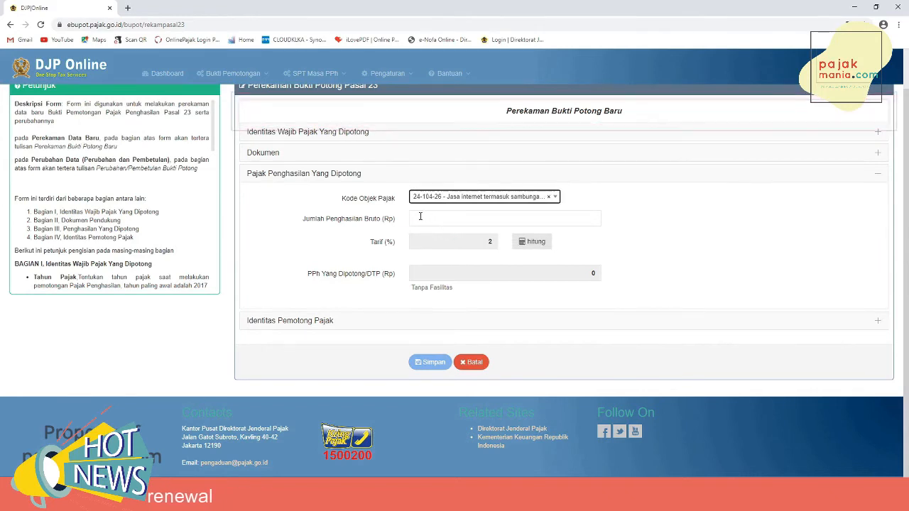
Enter gross income 3.000.000 and calculate the 2% withheld tax of 60.000
click(420, 216)
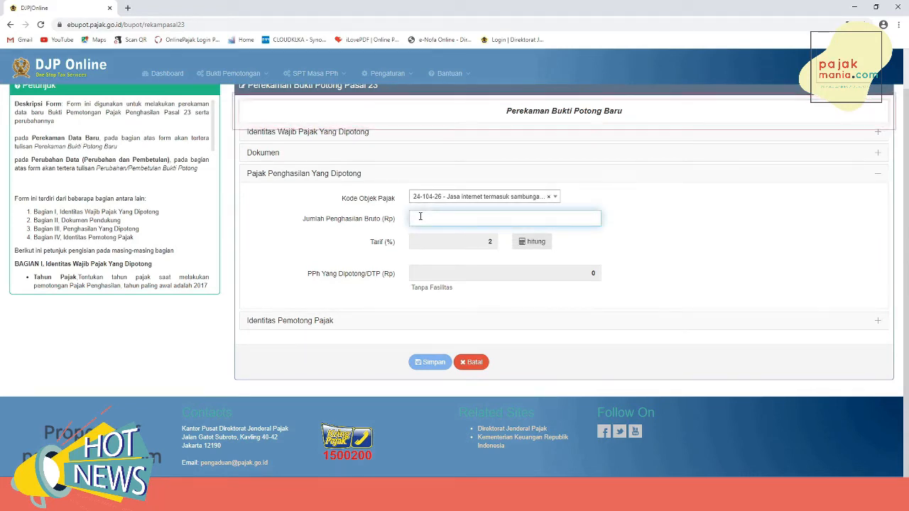
text(3.000.000)
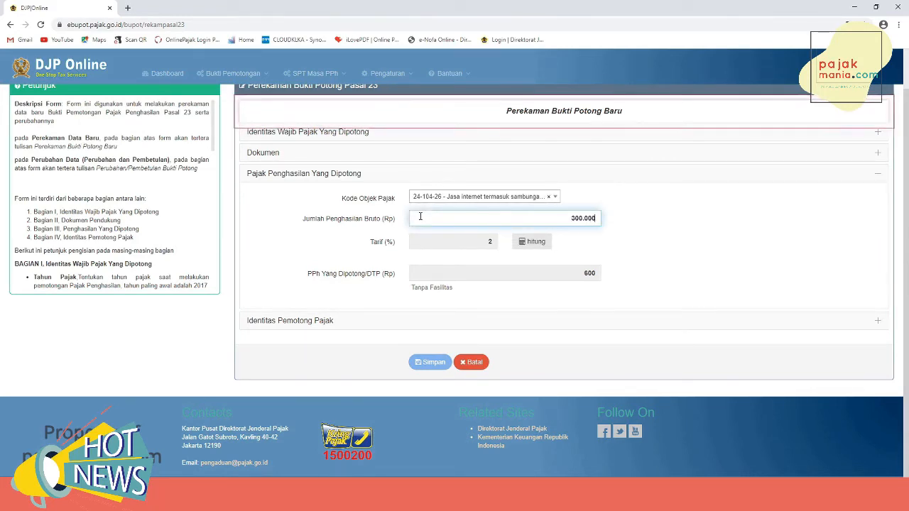
click(460, 242)
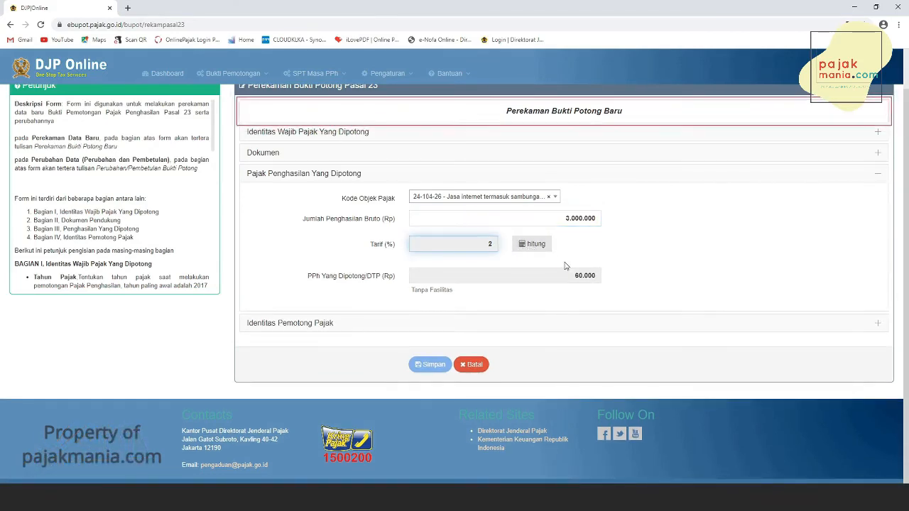
click(533, 245)
click(580, 276)
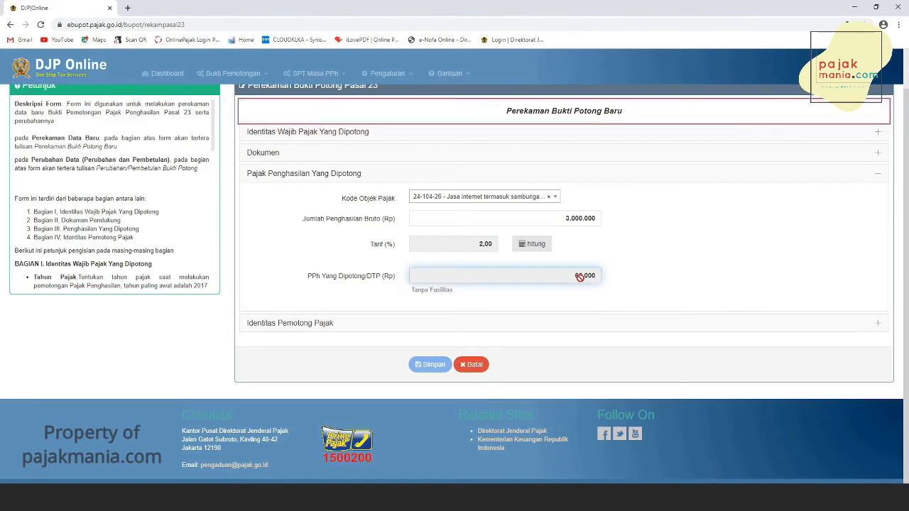
click(311, 324)
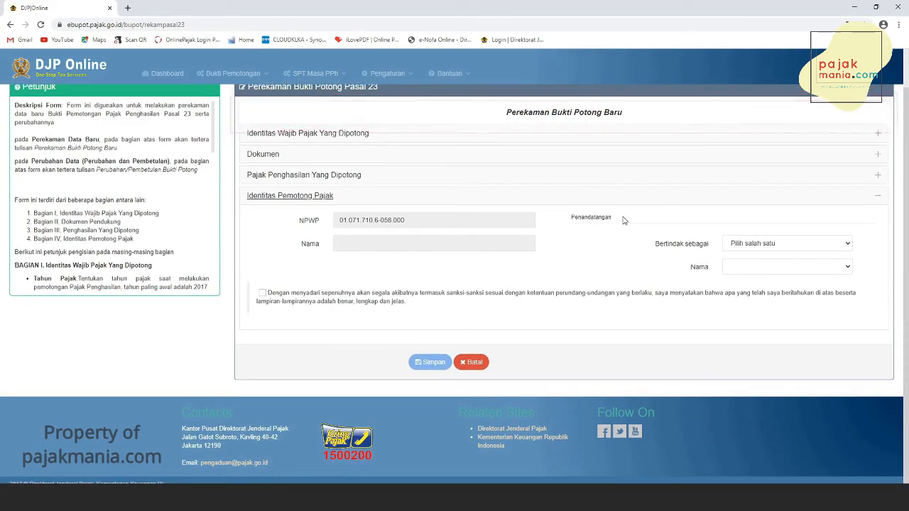
Set the signer role to Wajib Pajak/Wakil Wajib Pajak, tick the declaration, and save
click(763, 248)
click(757, 261)
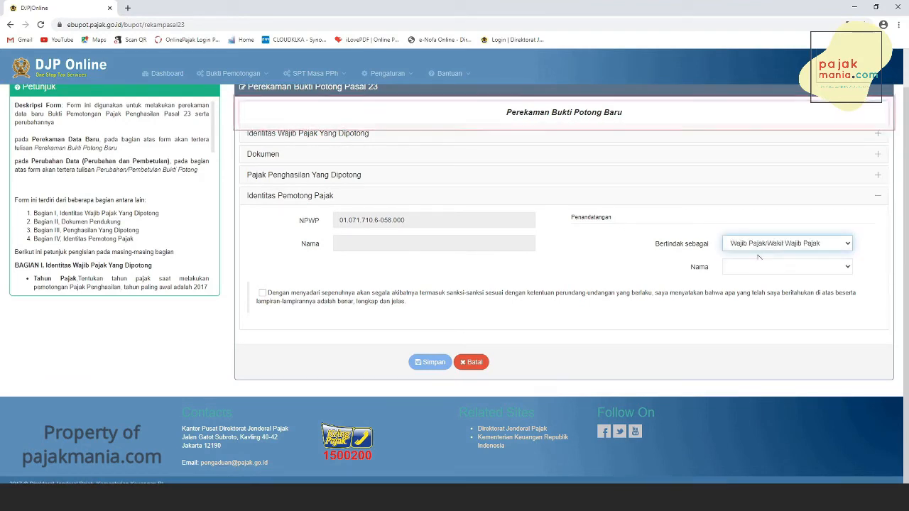
click(758, 249)
click(747, 274)
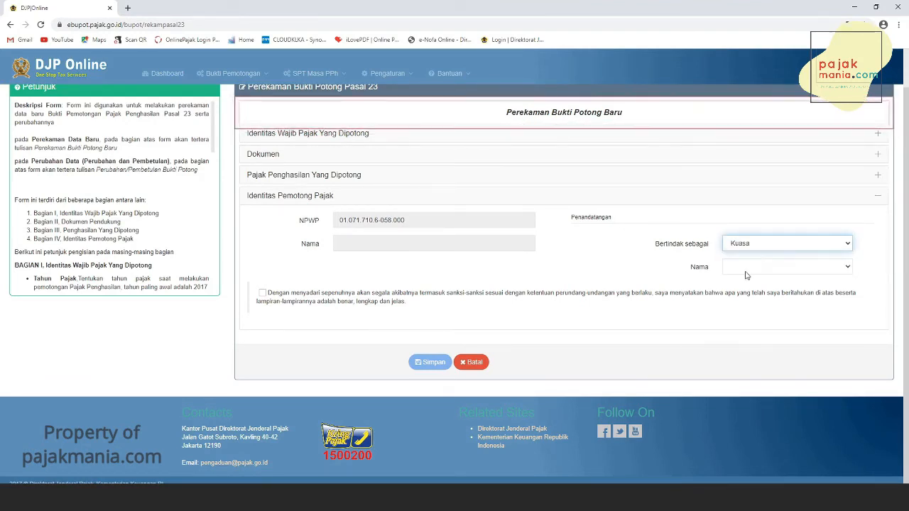
click(753, 244)
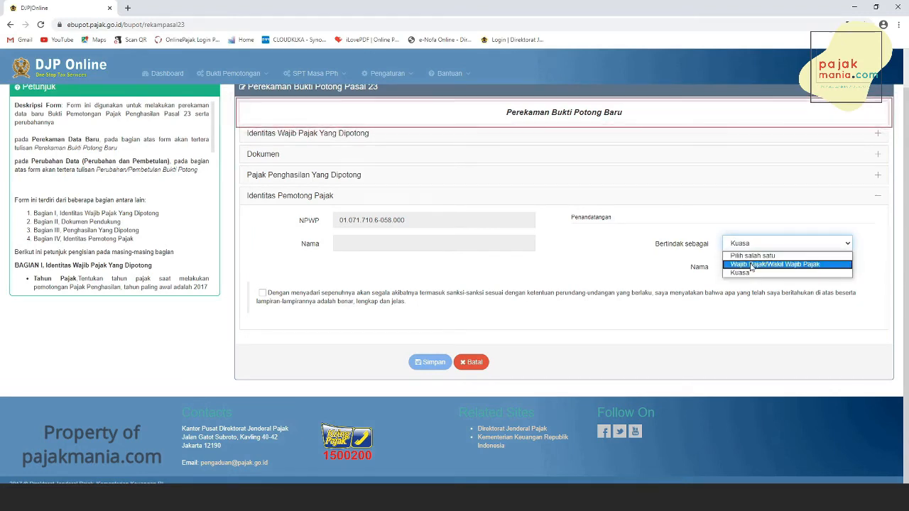
click(751, 265)
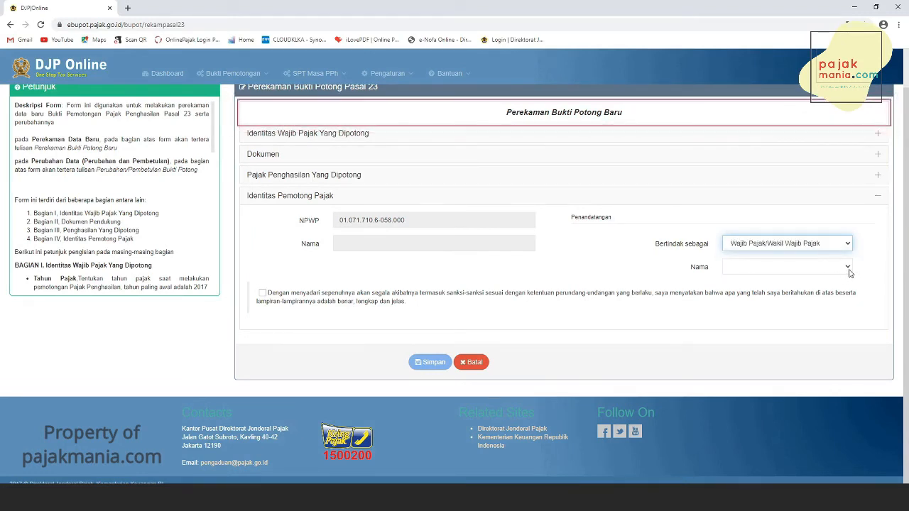
click(848, 268)
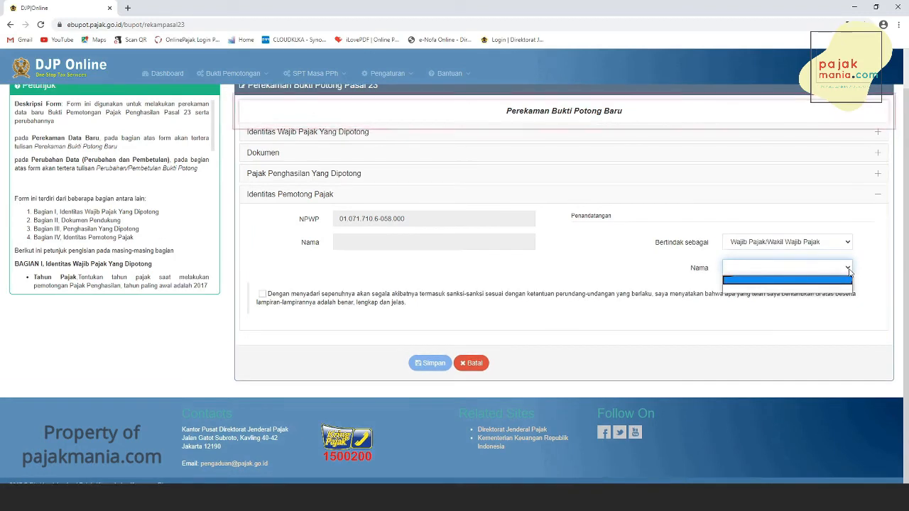
click(786, 289)
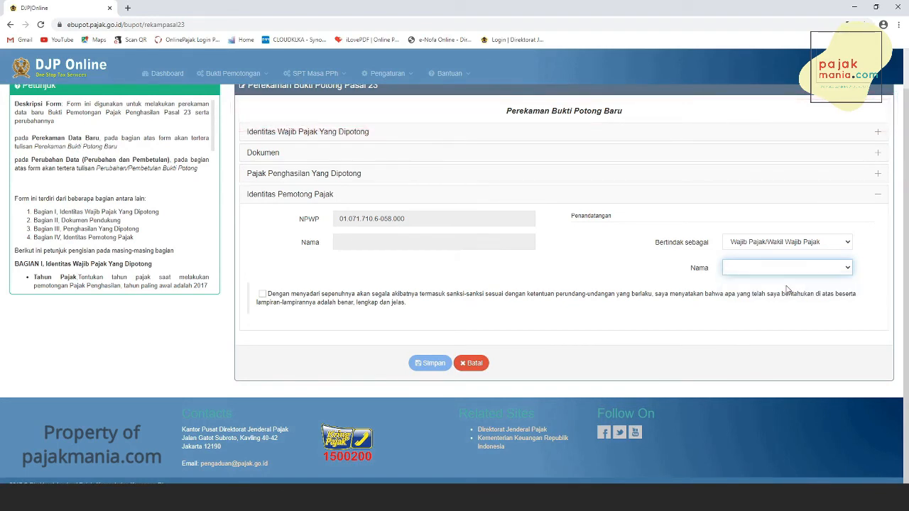
click(262, 294)
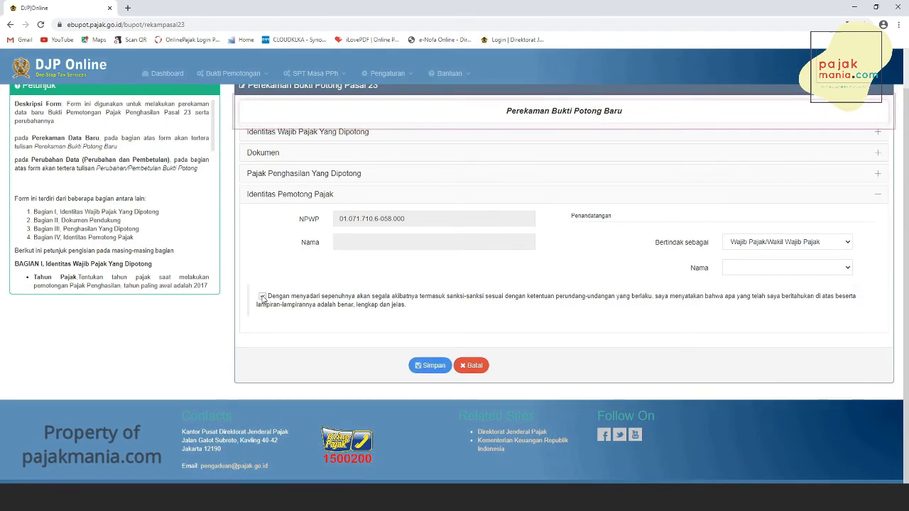
click(426, 366)
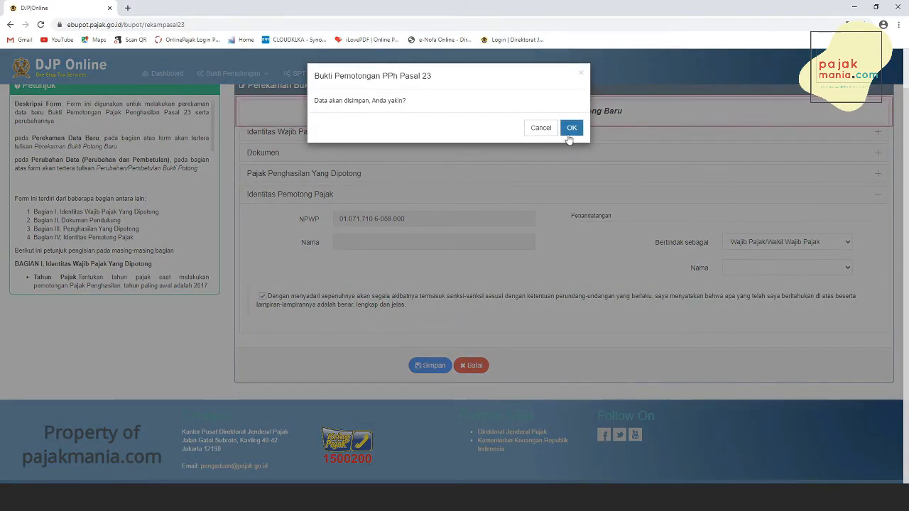
Confirm the save and acknowledge the 'Simpan Data Berhasil' message
click(571, 129)
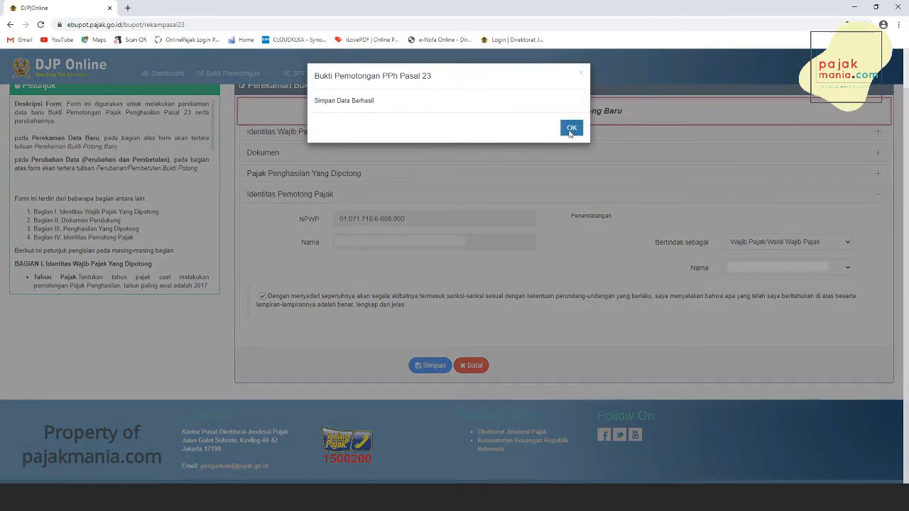
click(572, 129)
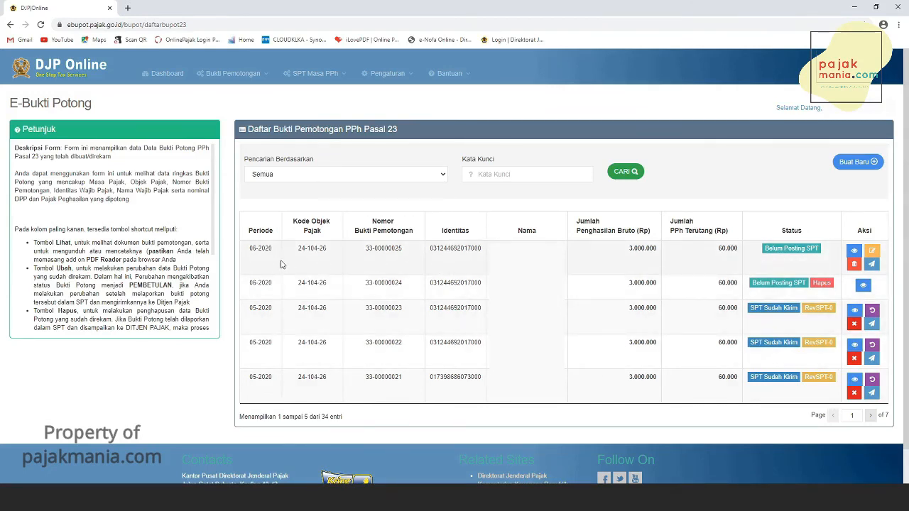
Open the new slip's PDF preview and scroll down through its 24-104-26, 3.000.000 gross and 60.000 withheld details
click(854, 251)
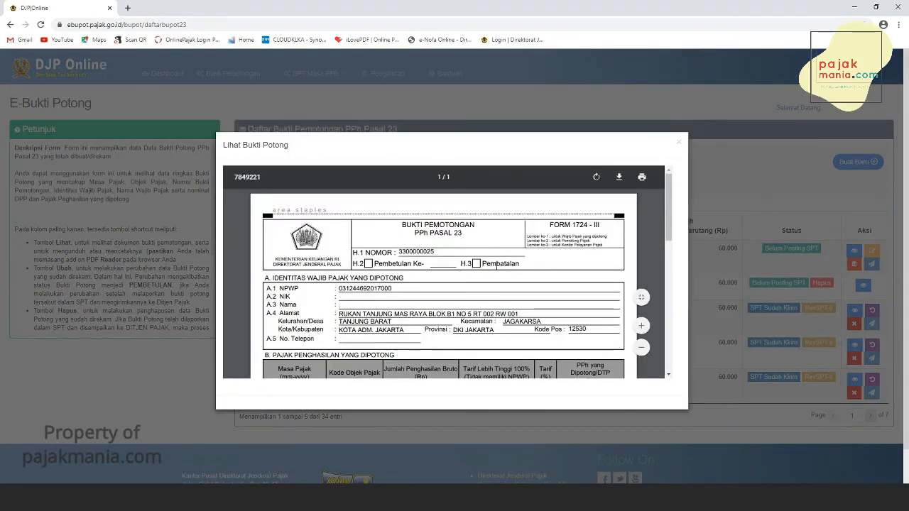
scroll(496, 263, down, 1)
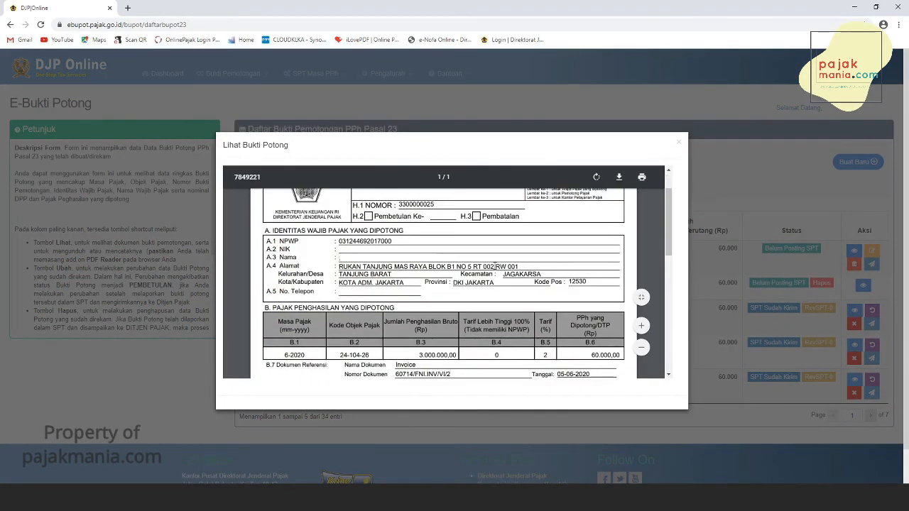
scroll(495, 266, down, 1)
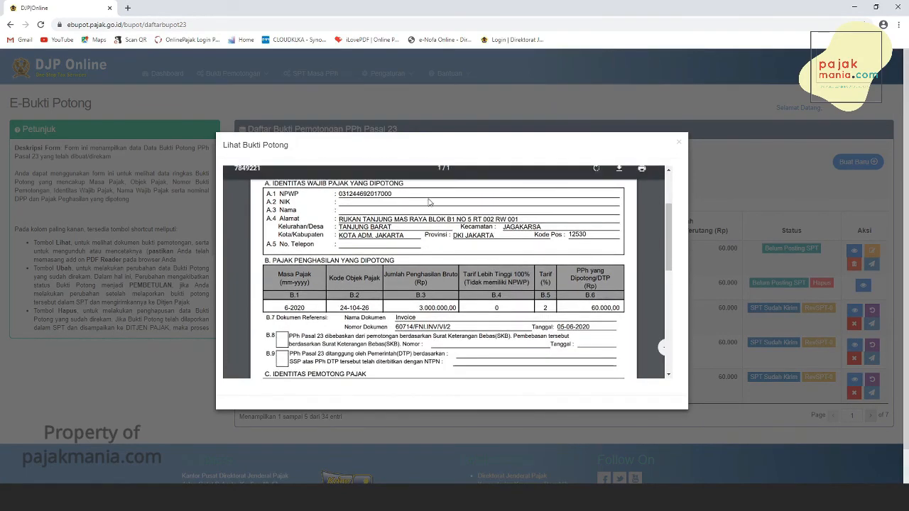
scroll(401, 250, down, 1)
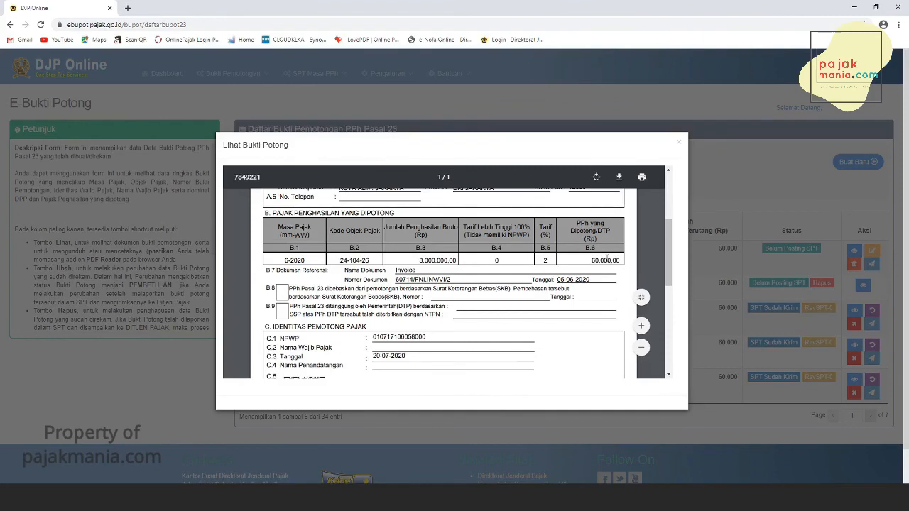
Highlight the invoice date 05-06-2020, then scroll down to the withholder's QR code
drag(558, 279, 580, 280)
scroll(600, 301, down, 1)
scroll(598, 302, down, 1)
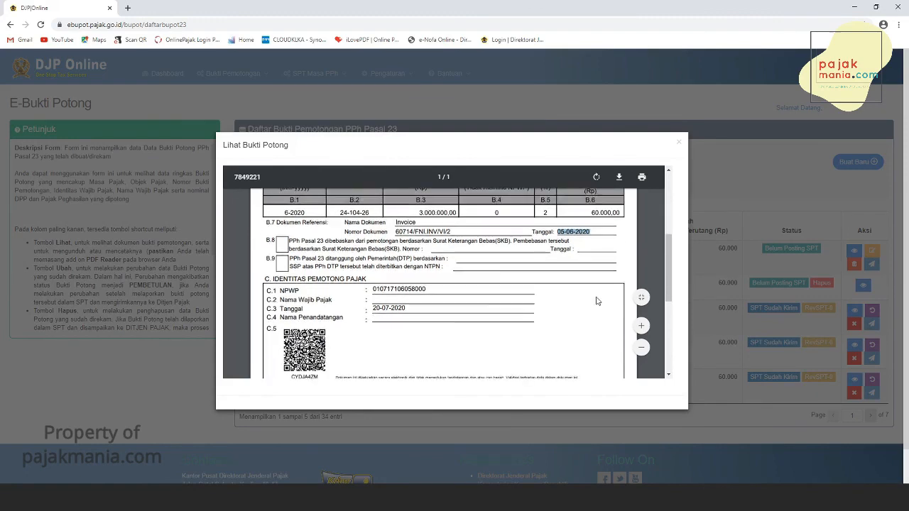
scroll(597, 301, down, 1)
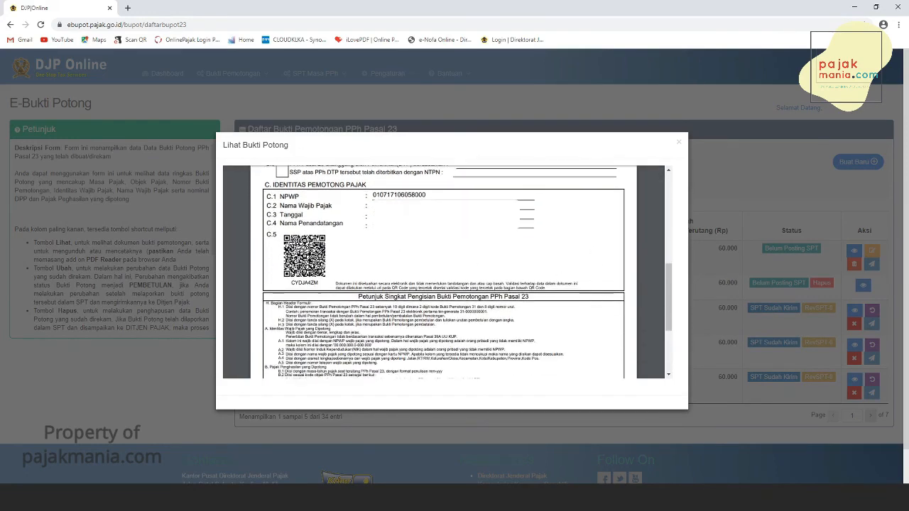